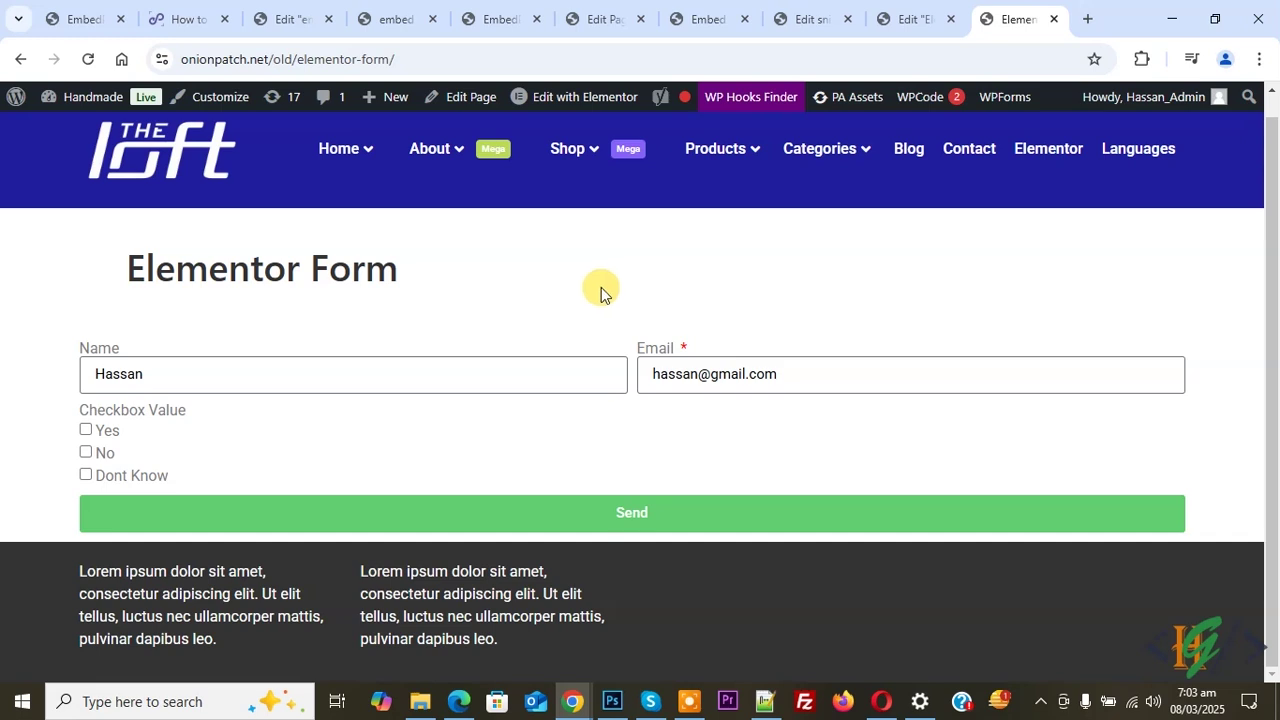
# Switch to the 'Edit "Elementor Form"' tab showing the form in Elementor
pyautogui.click(910, 18)
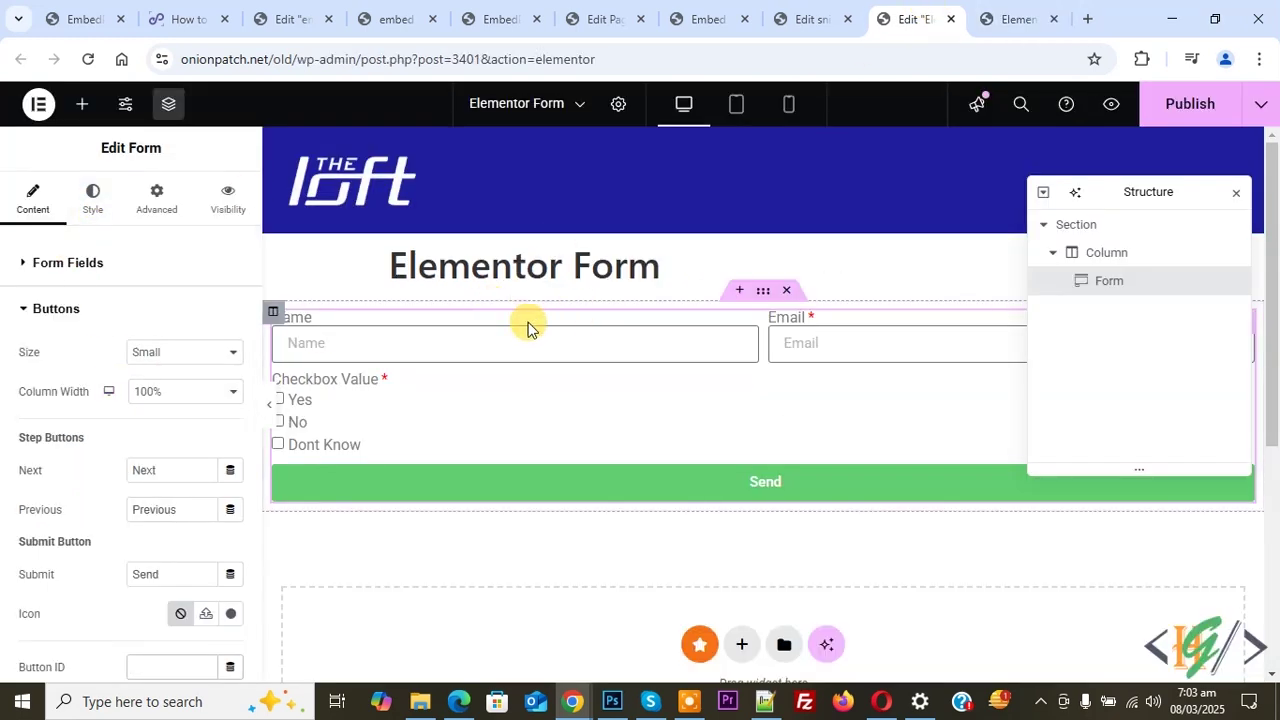
# Show the Checkbox Value field's Advanced settings and select its ID, checkvalidate
pyautogui.click(62, 264)
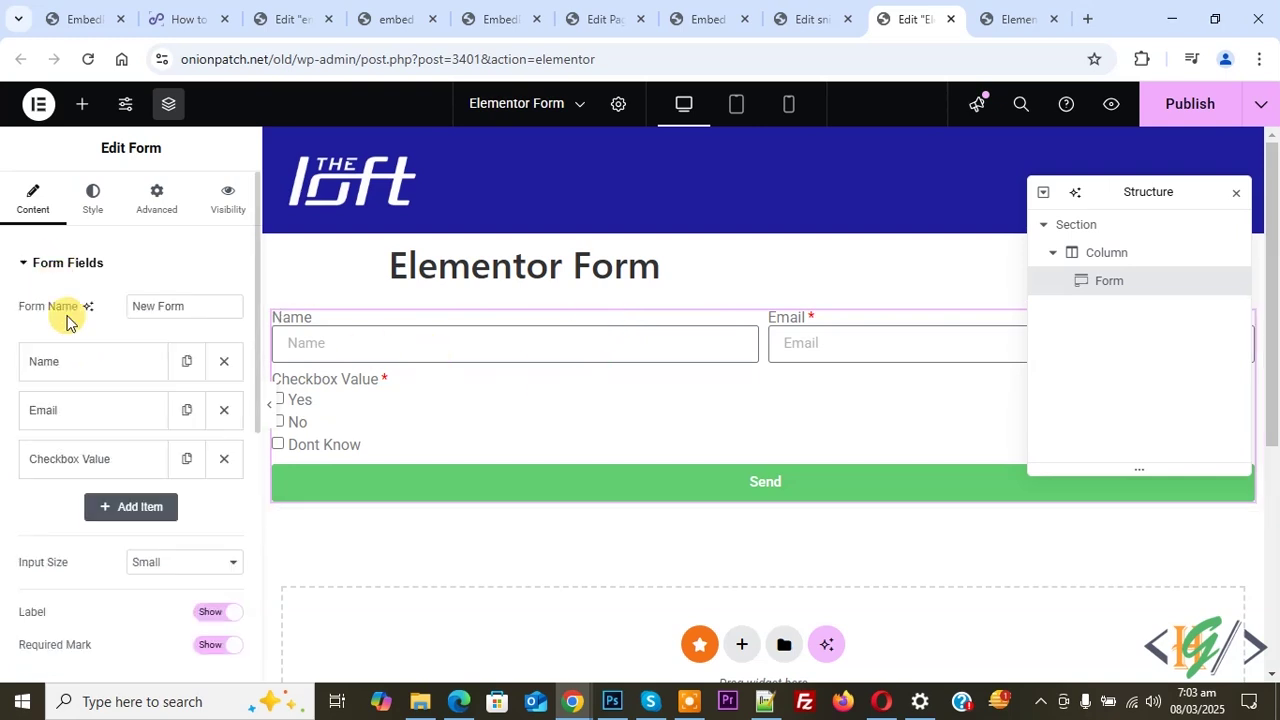
pyautogui.click(70, 460)
pyautogui.scroll(-1, 70, 470)
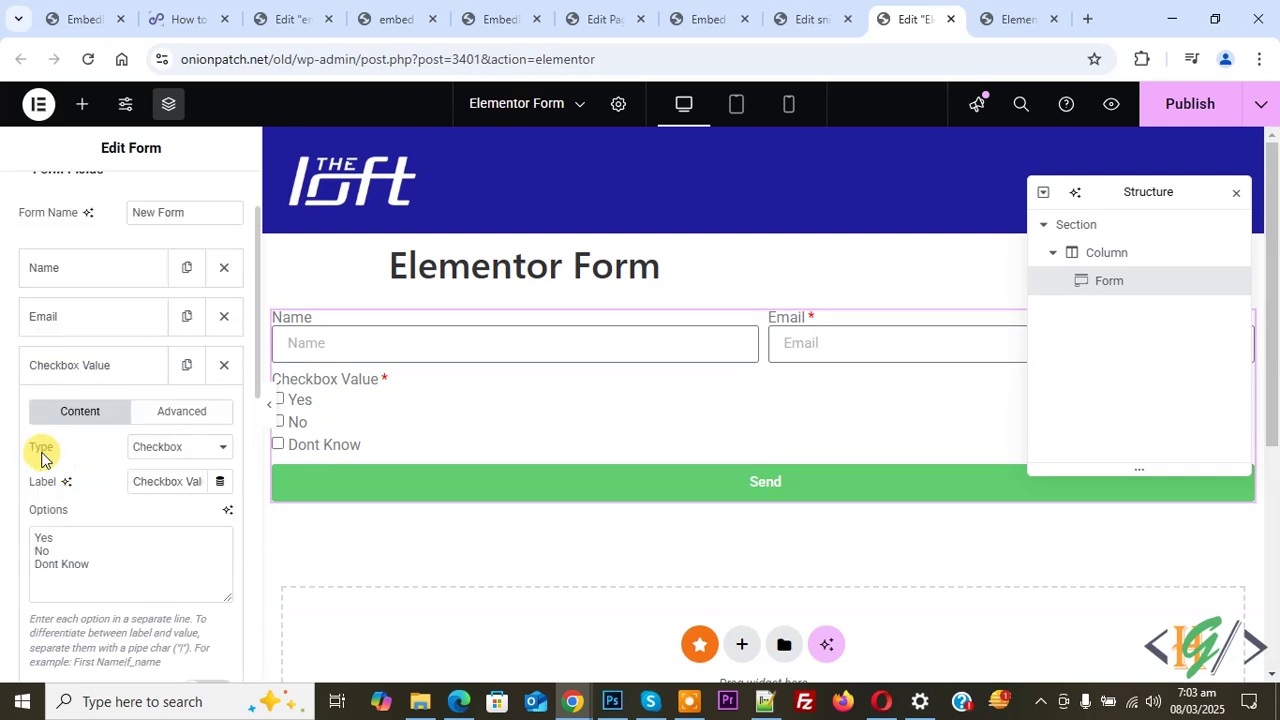
pyautogui.click(180, 418)
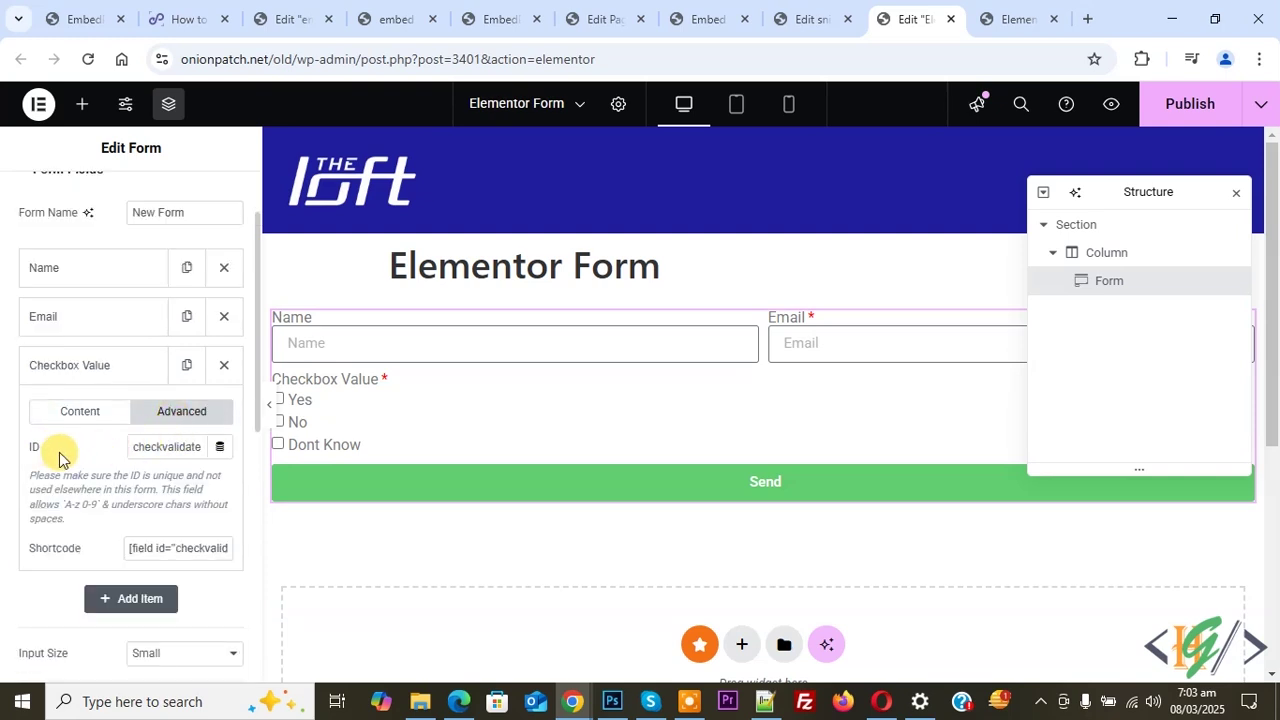
pyautogui.doubleClick(159, 447)
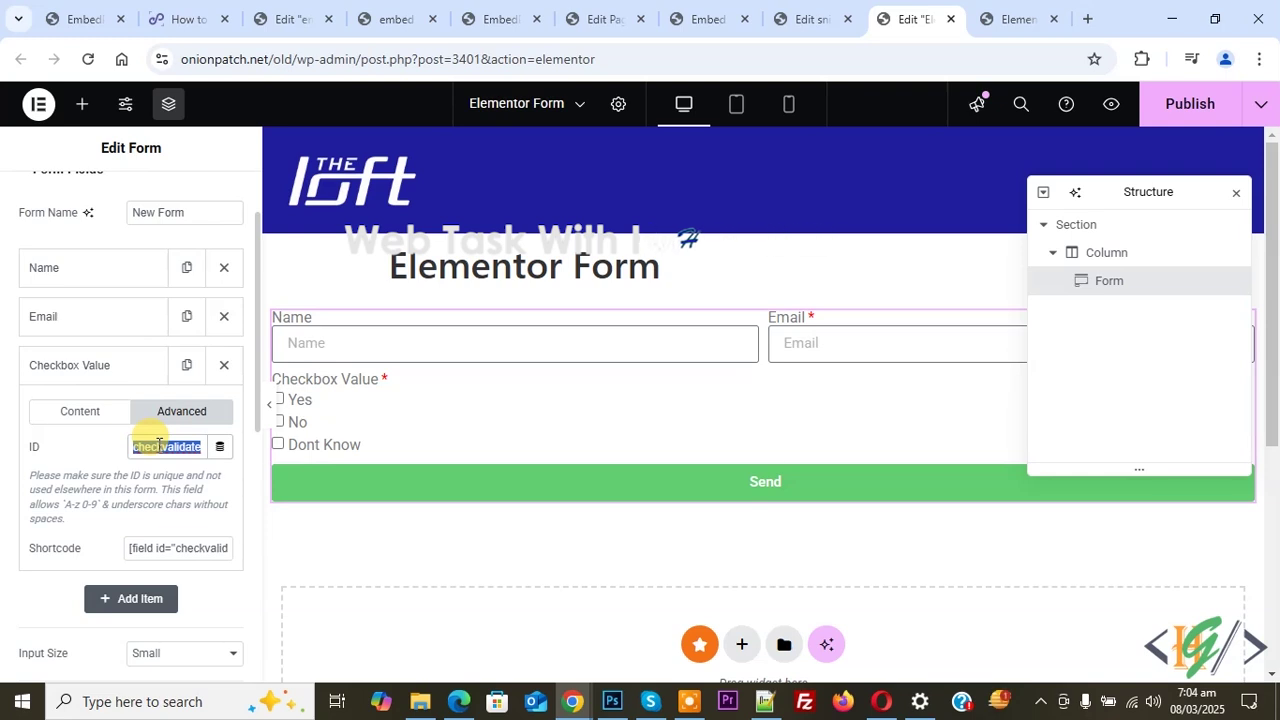
pyautogui.scroll(-5, 10, 391)
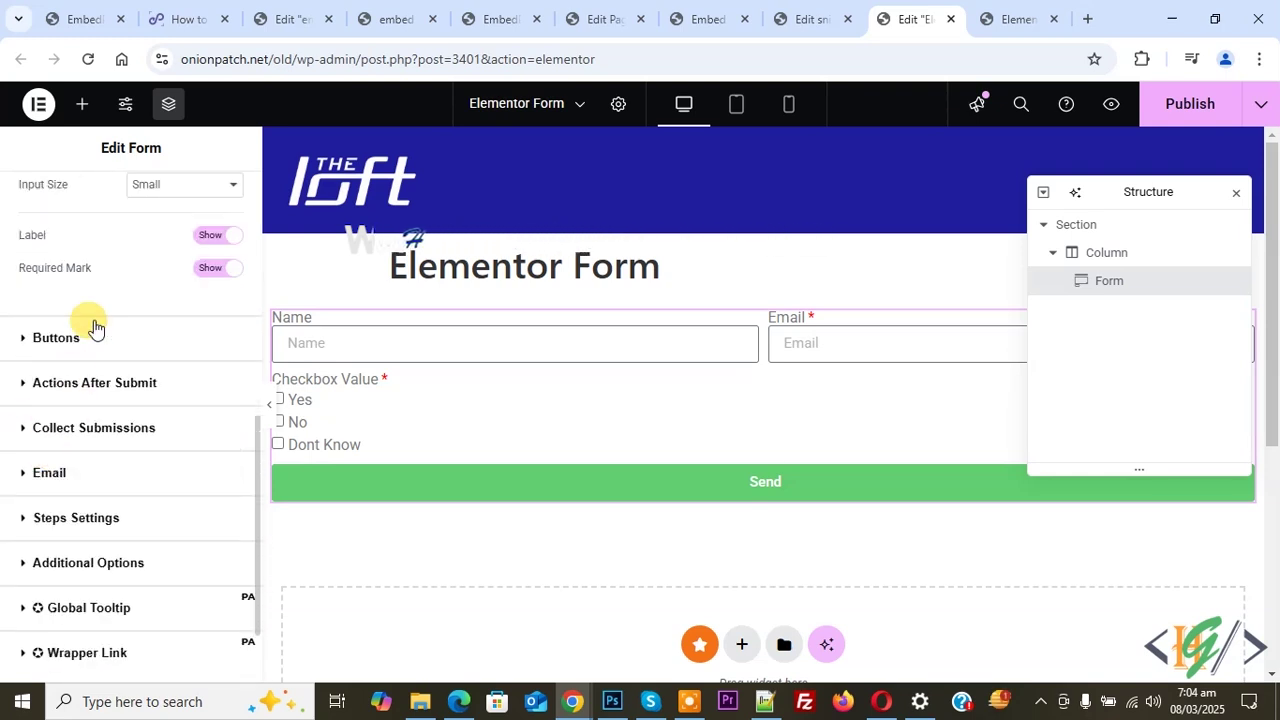
# Paste send-form into the Send button's Button ID field under Buttons
pyautogui.click(95, 335)
pyautogui.scroll(-2, 85, 415)
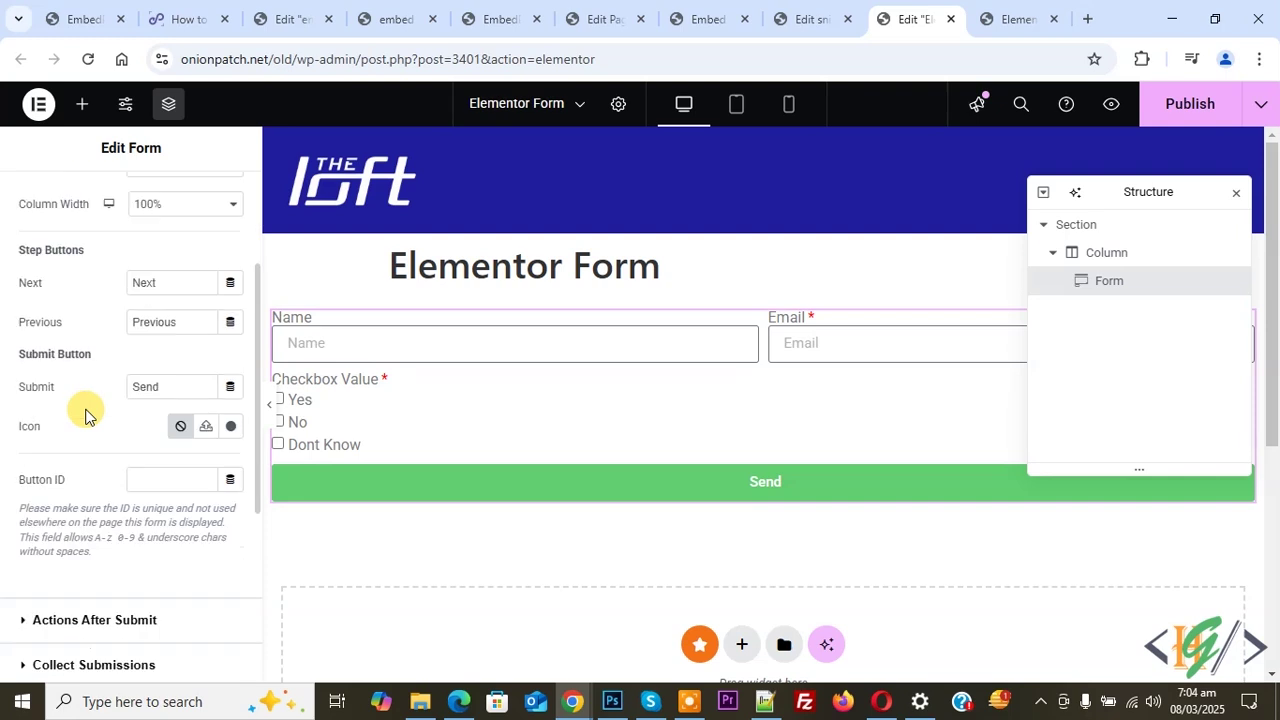
pyautogui.click(146, 479)
pyautogui.write('send-form')
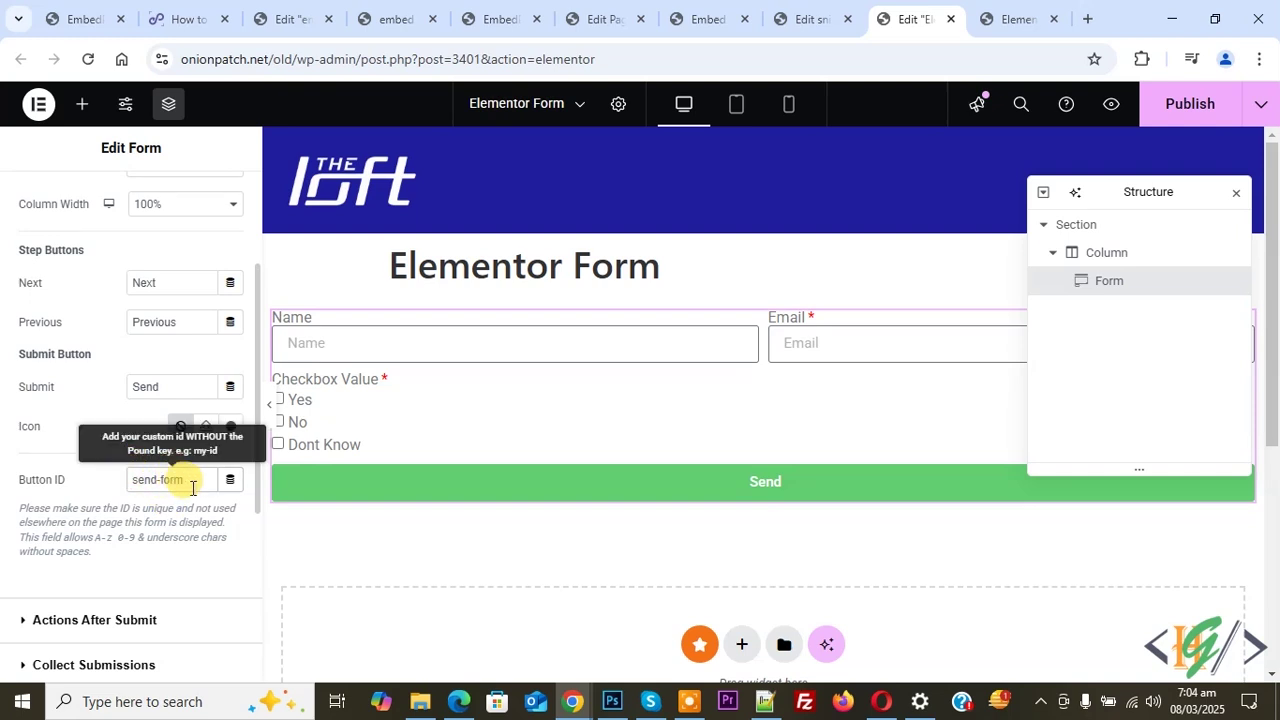
pyautogui.moveTo(193, 487); pyautogui.dragTo(132, 481)
pyautogui.click(146, 483)
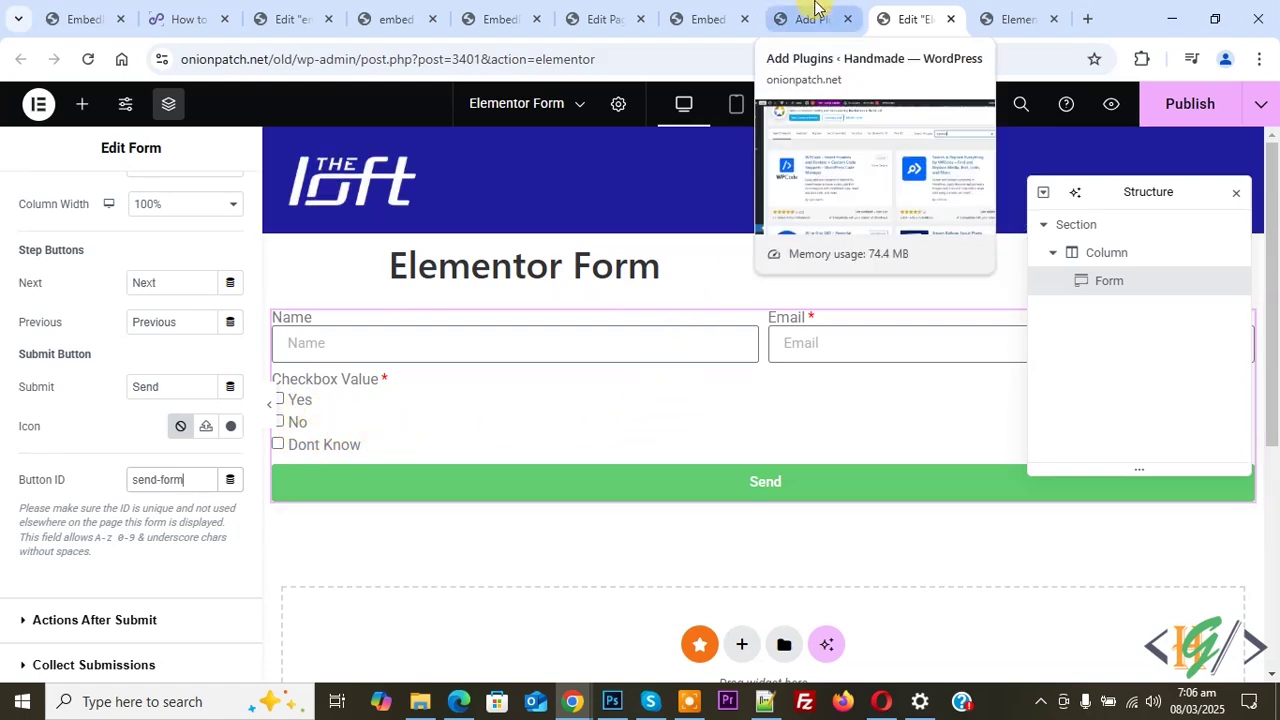
# Create a new custom WPCode snippet with PHP Snippet as the code type
pyautogui.click(813, 18)
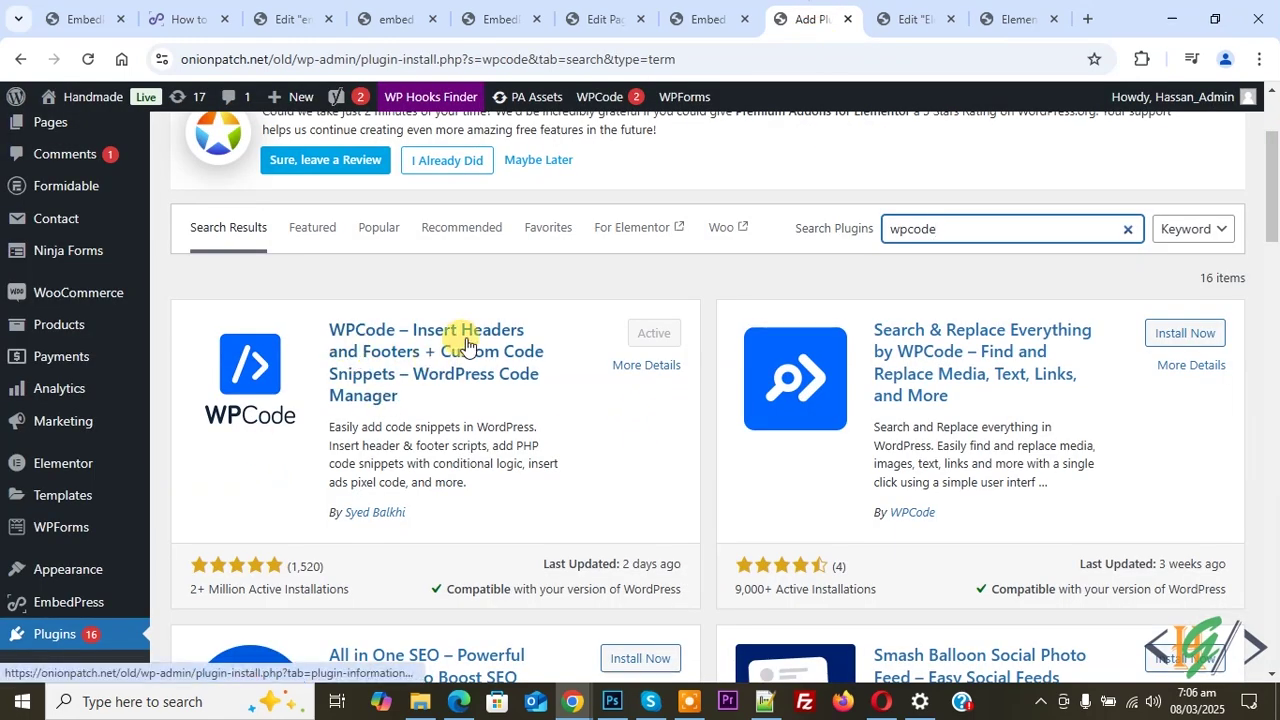
pyautogui.scroll(-3, 460, 340)
pyautogui.moveTo(105, 572)
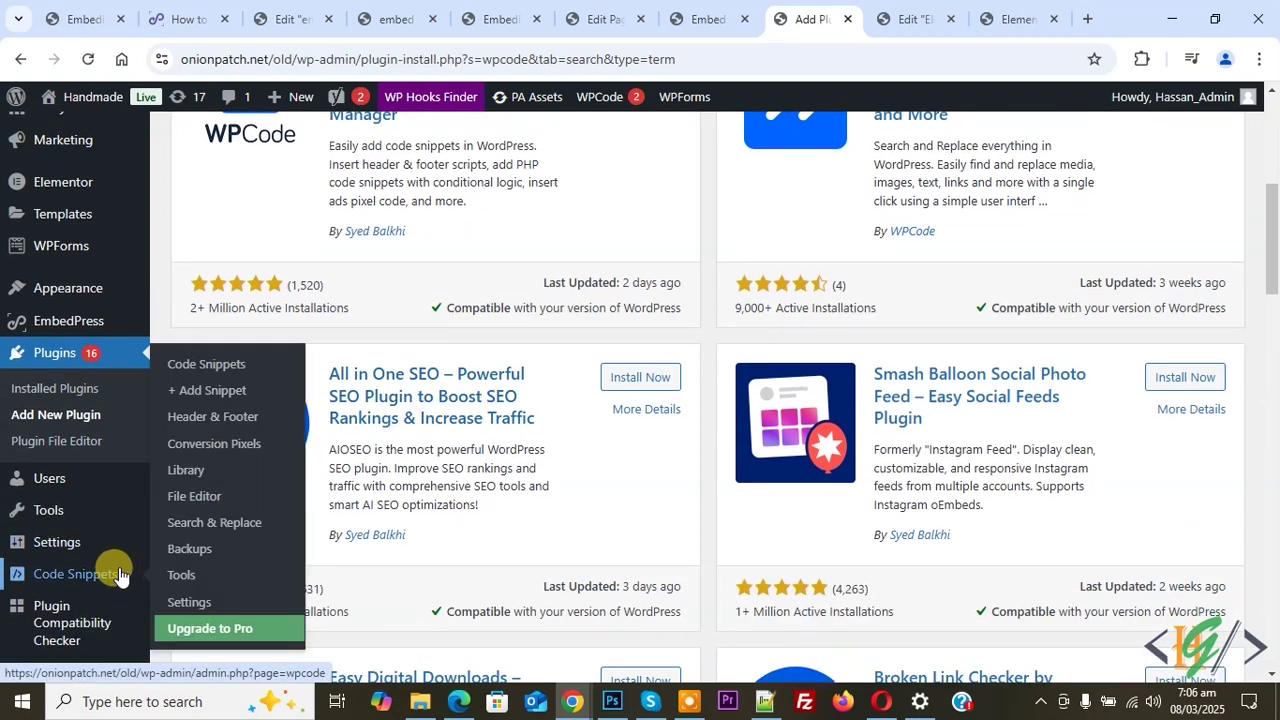
pyautogui.click(215, 395)
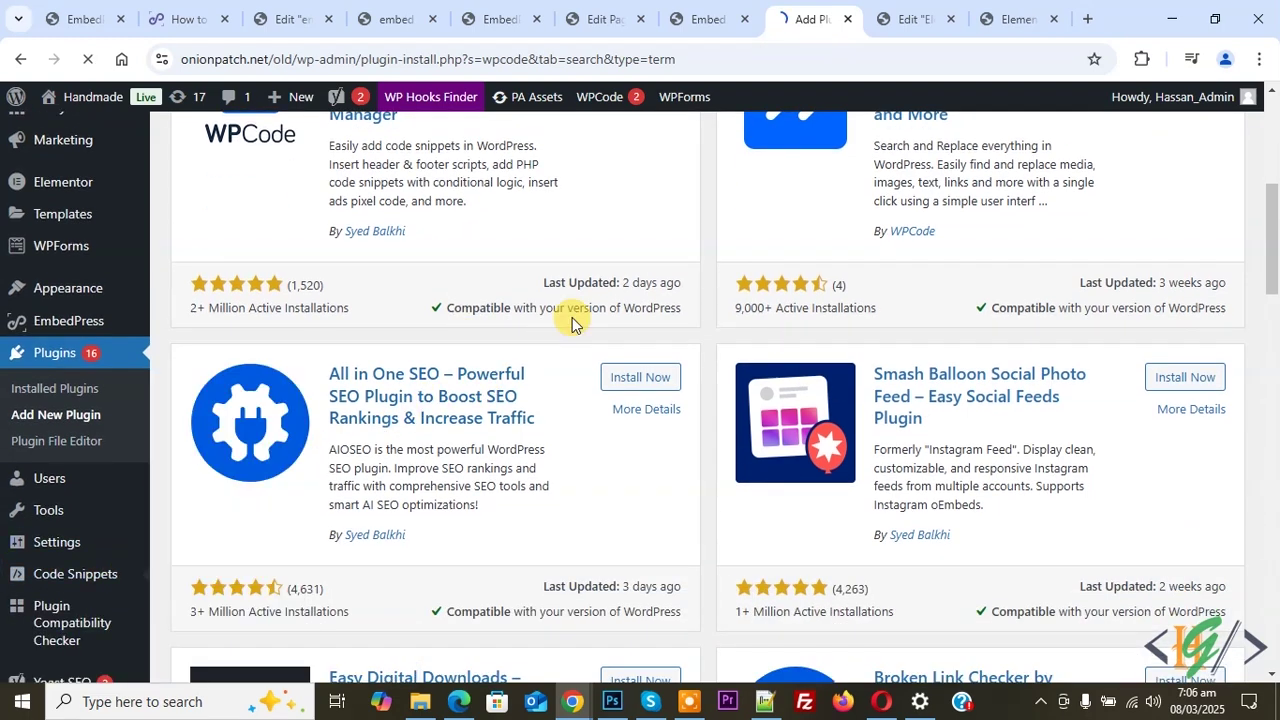
pyautogui.scroll(-2, 590, 330)
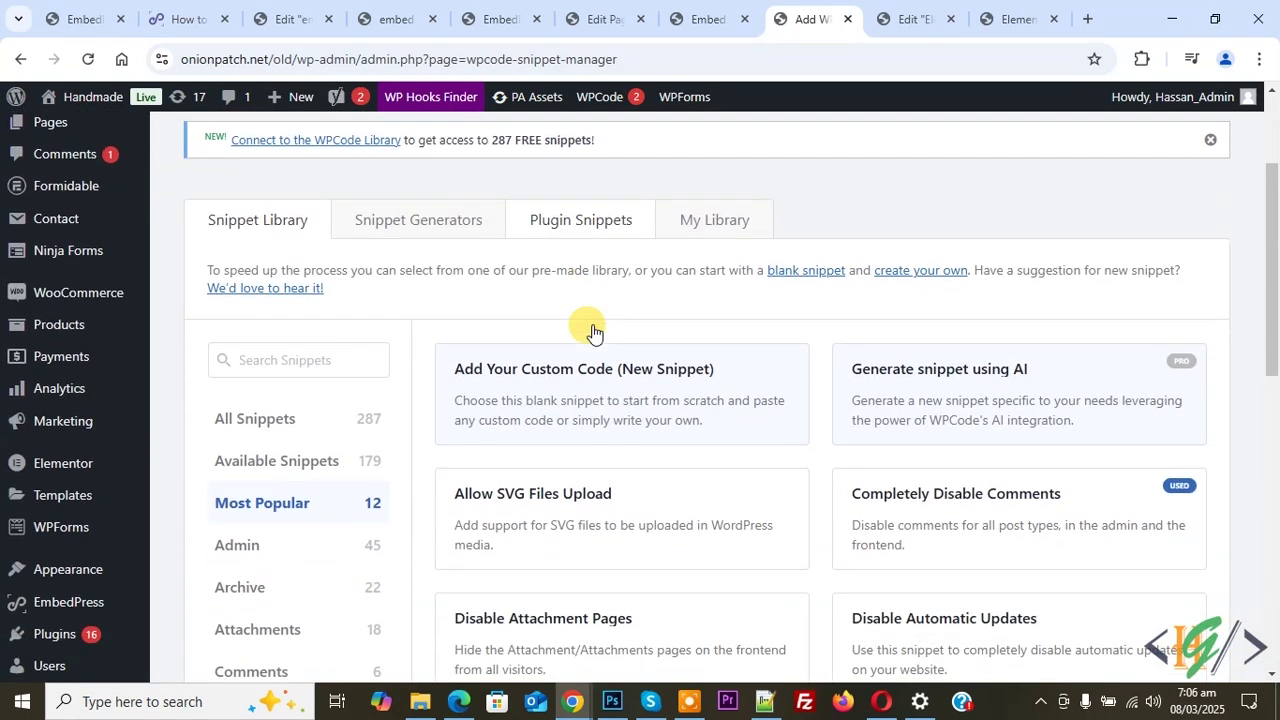
pyautogui.click(621, 410)
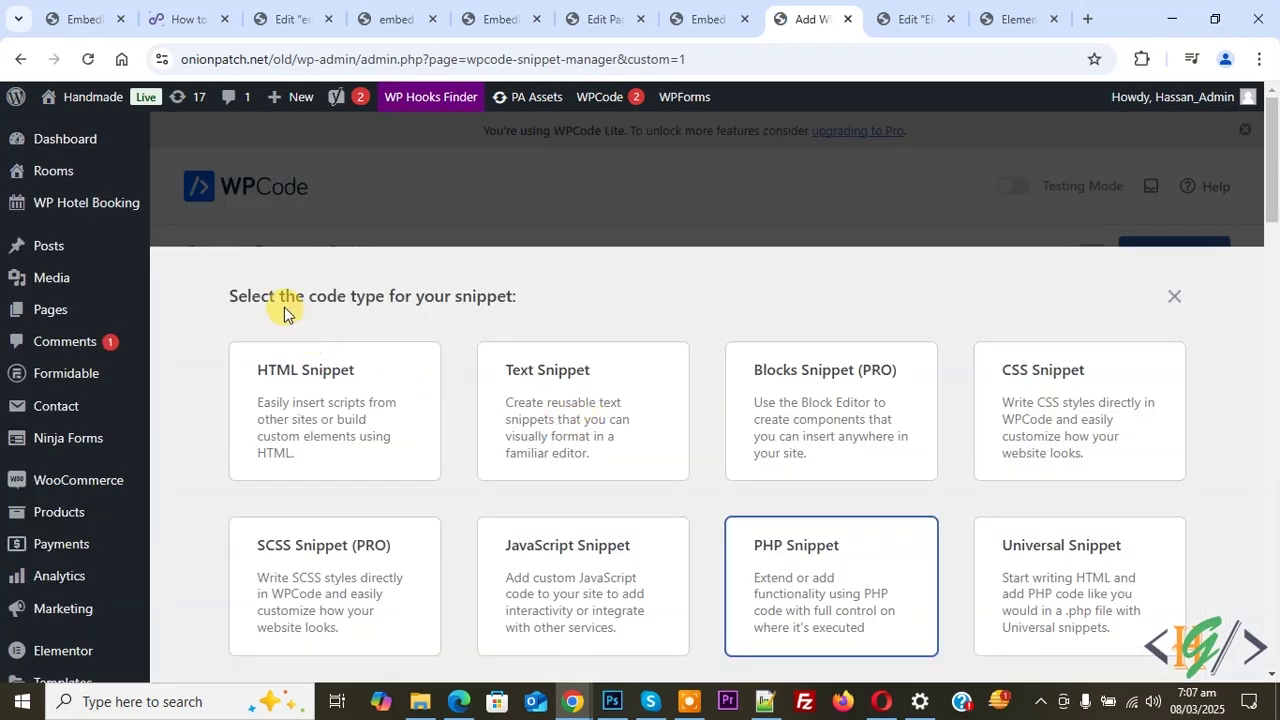
pyautogui.click(816, 598)
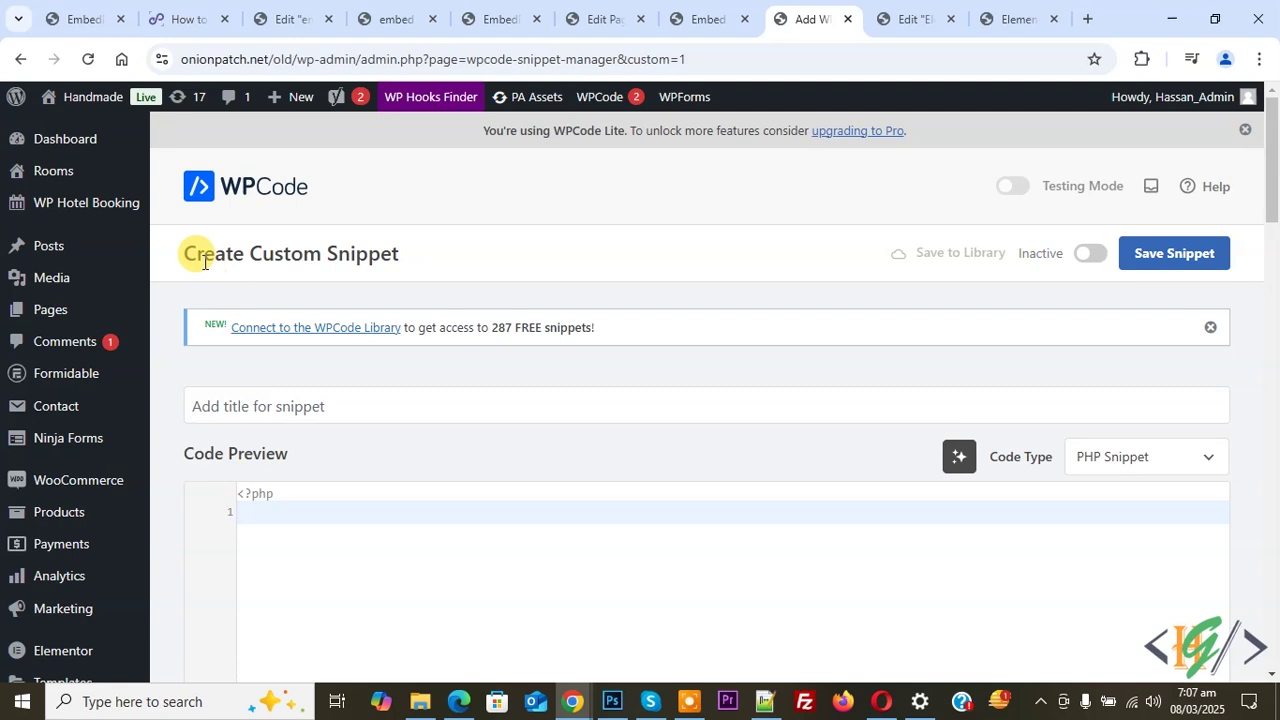
# Paste the checkbox-validation code into the snippet editor
pyautogui.scroll(-1, 320, 250)
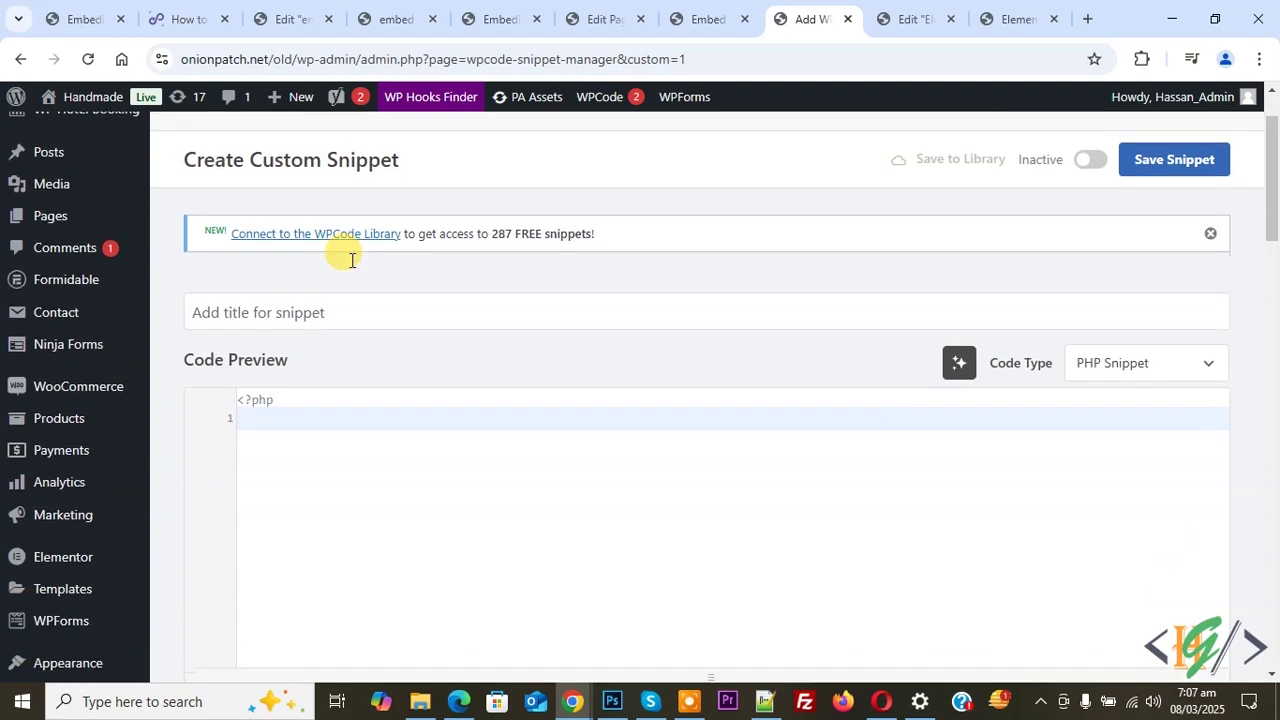
pyautogui.scroll(-1, 309, 313)
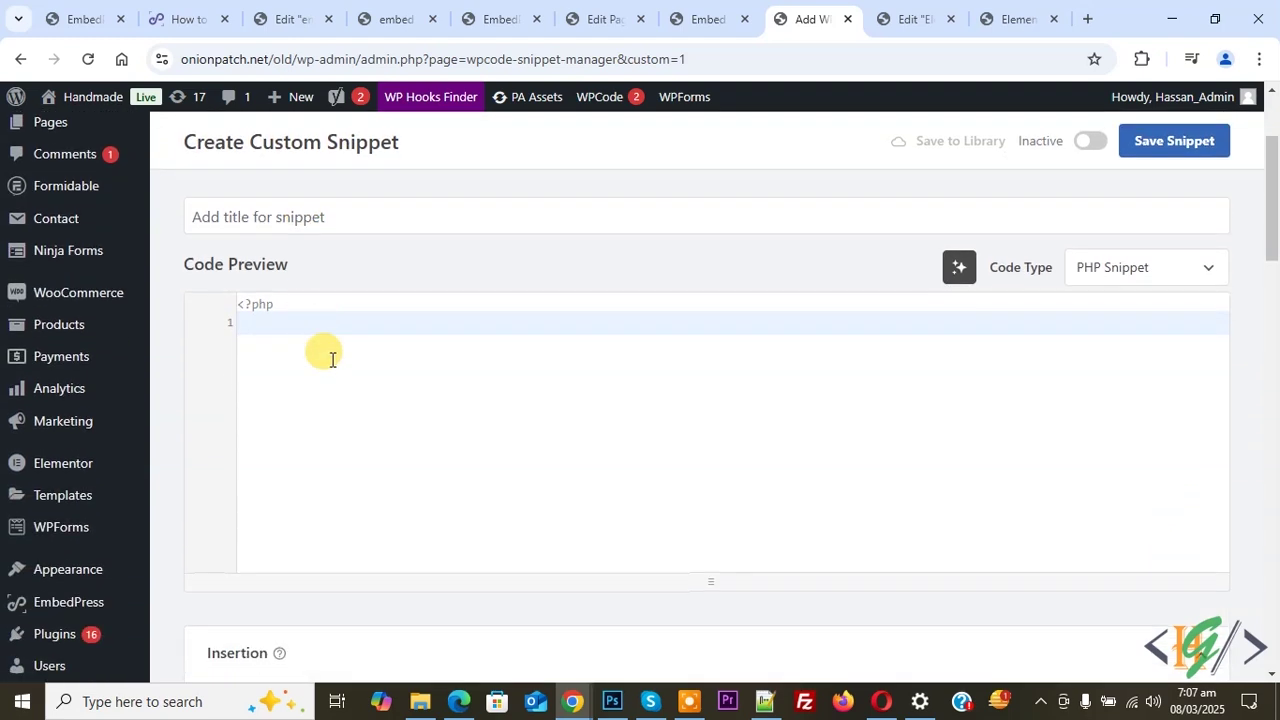
pyautogui.hotkey('ctrl', 'v')
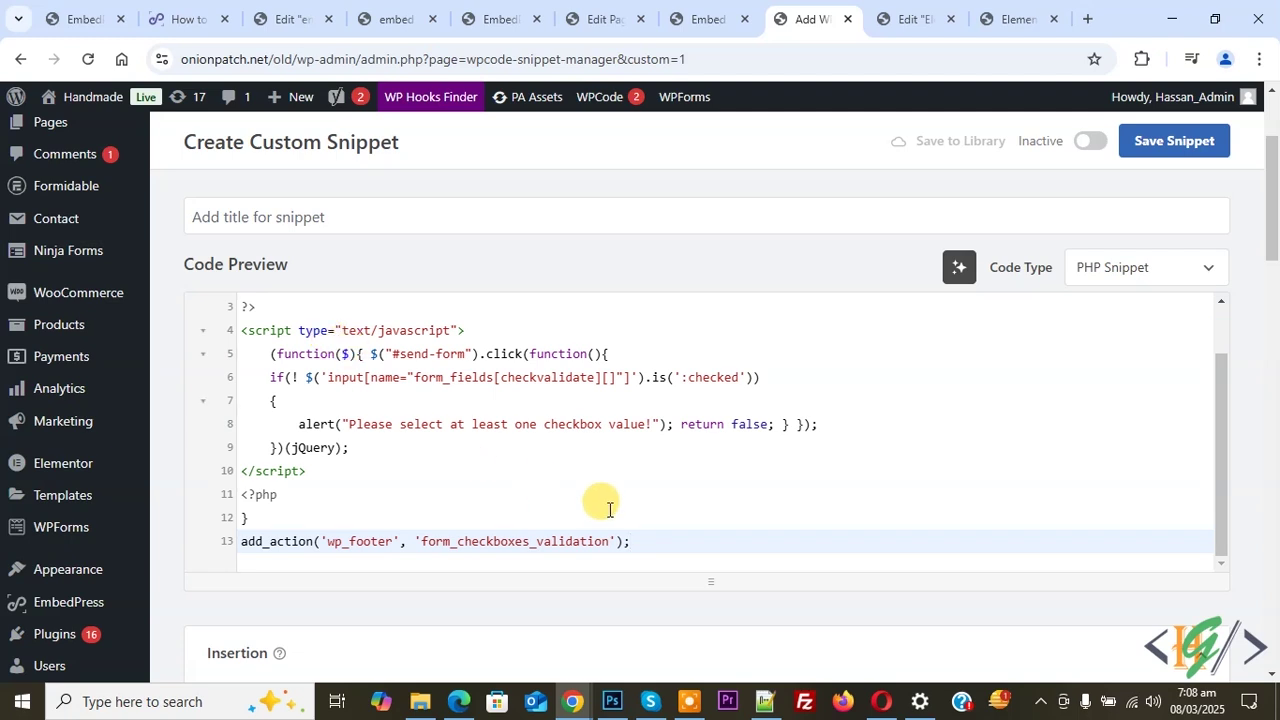
# Review the send-form button ID on line 5 and the checkvalidate field name on line 6
pyautogui.moveTo(651, 530); pyautogui.dragTo(210, 280)
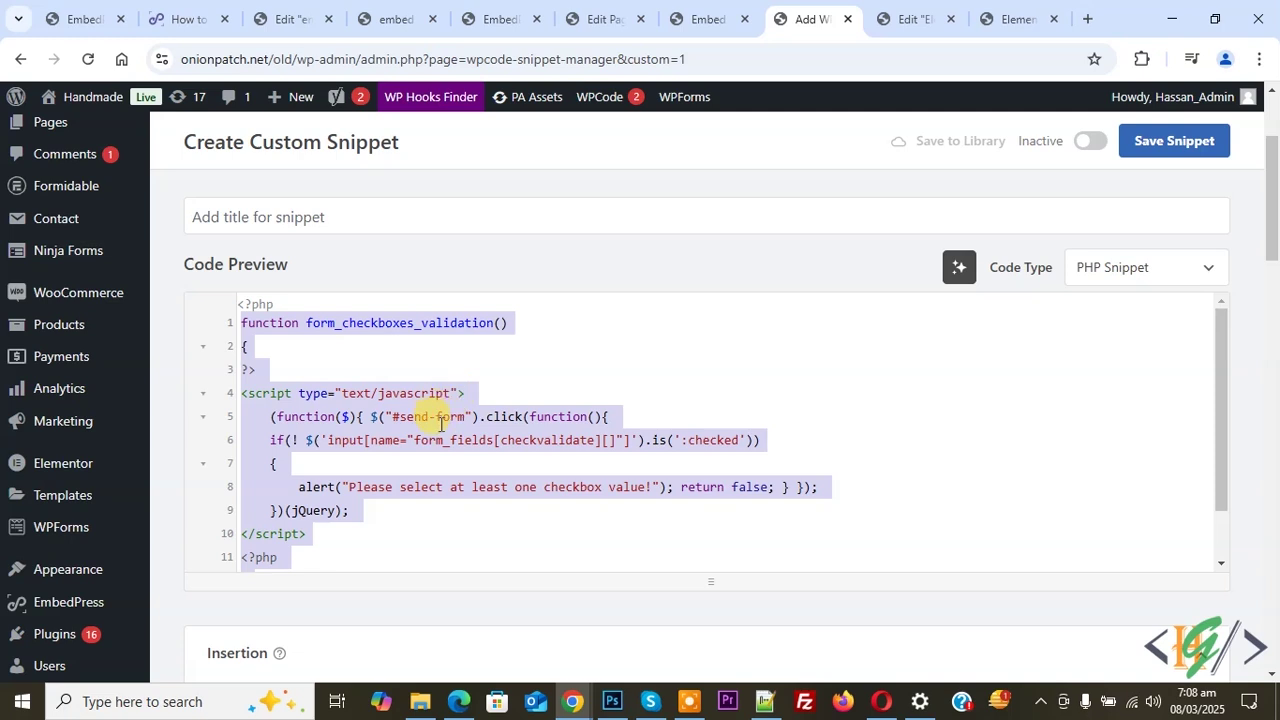
pyautogui.click(440, 423)
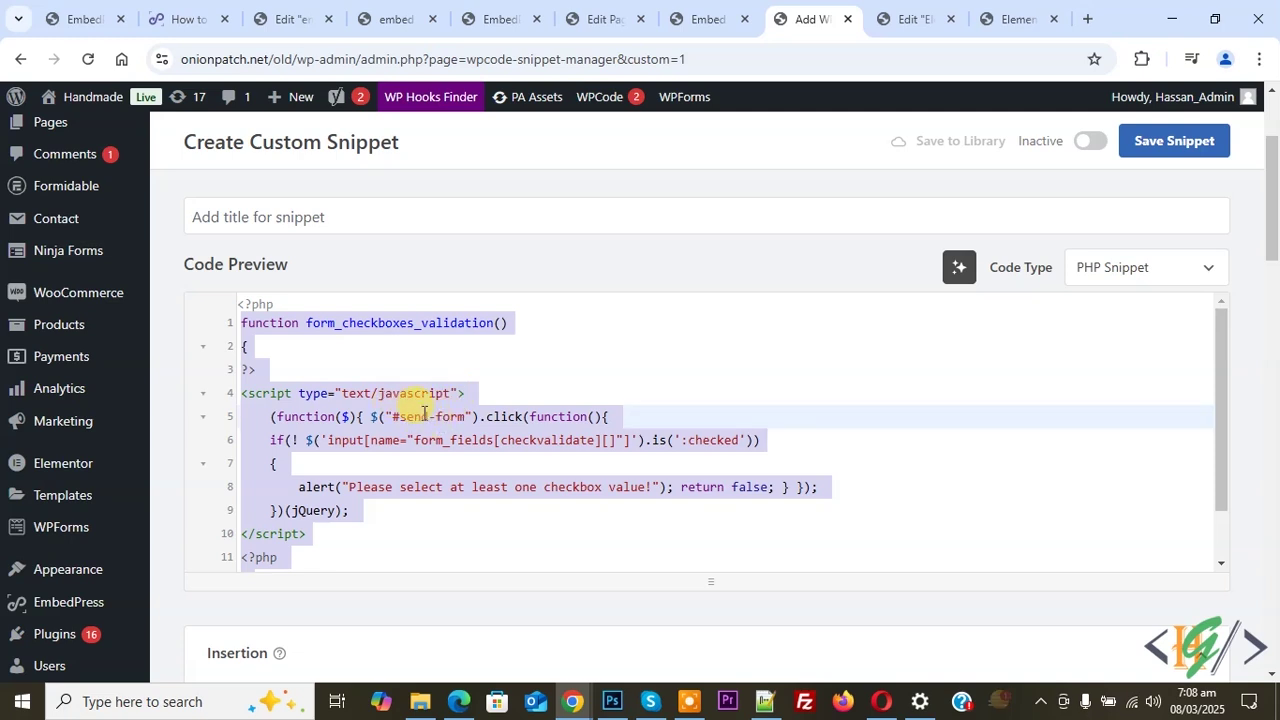
pyautogui.click(451, 421)
pyautogui.moveTo(465, 418); pyautogui.dragTo(405, 420)
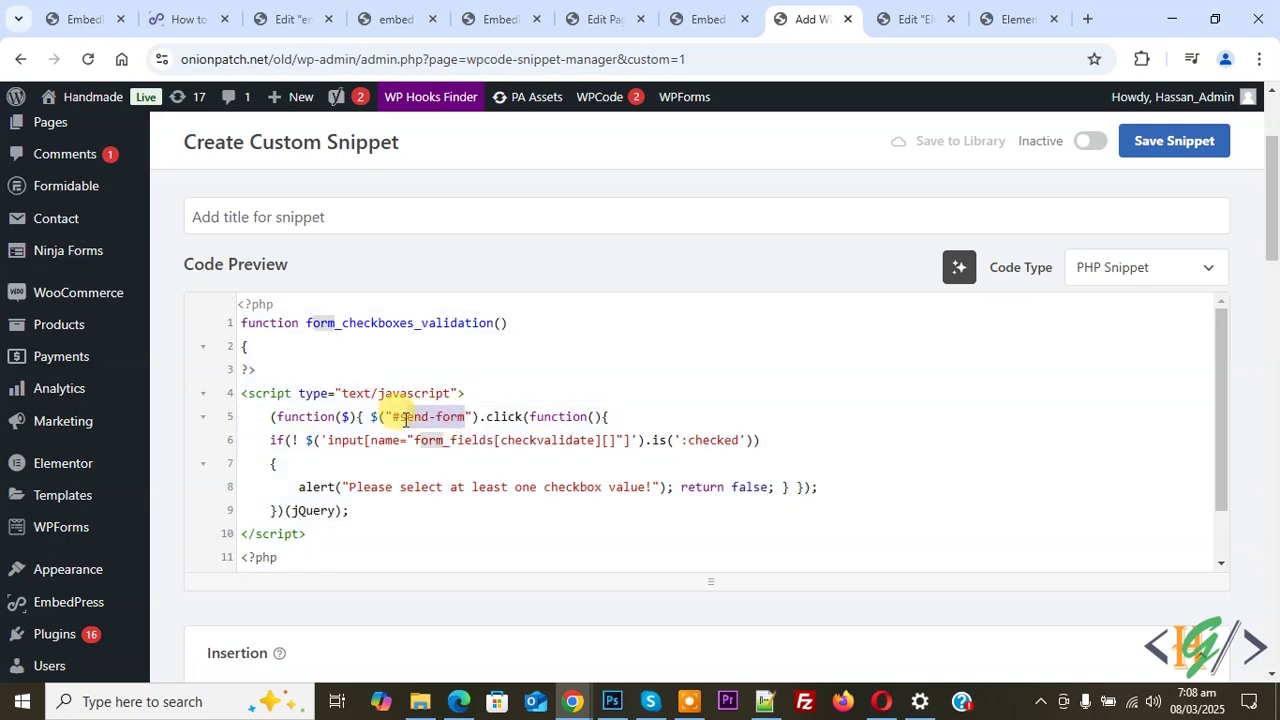
pyautogui.click(442, 440)
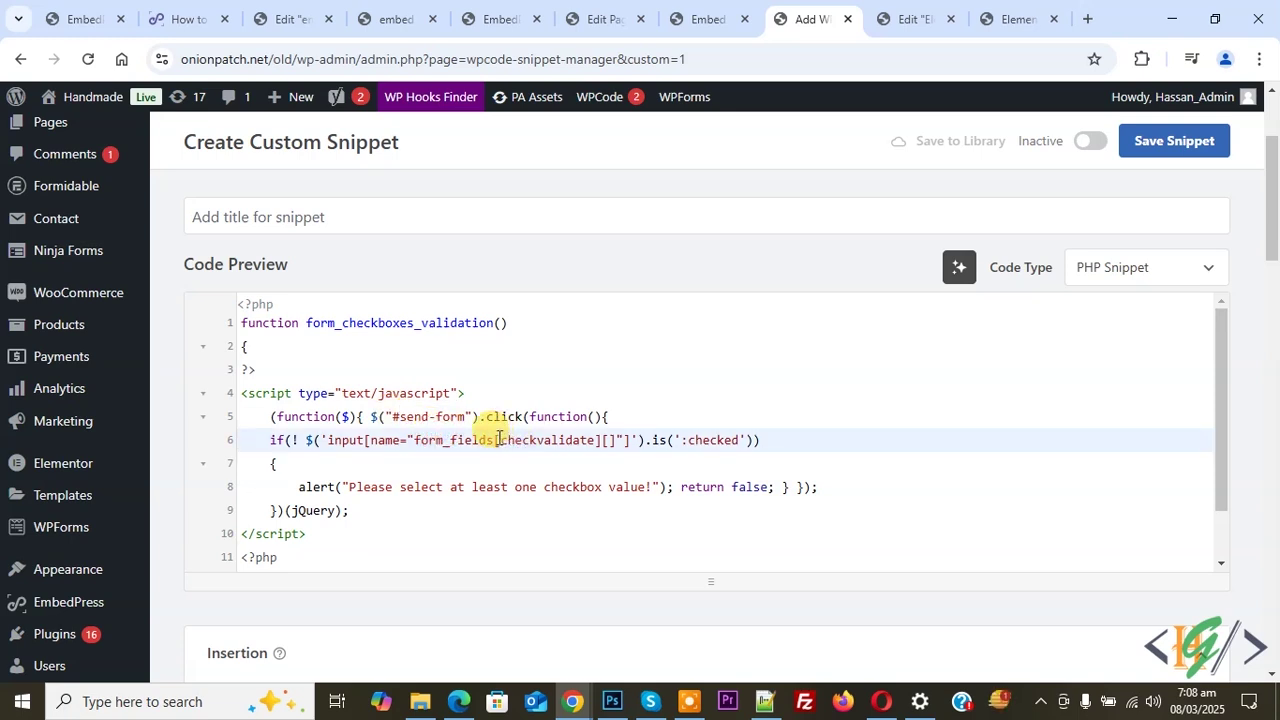
pyautogui.moveTo(500, 440); pyautogui.dragTo(595, 440)
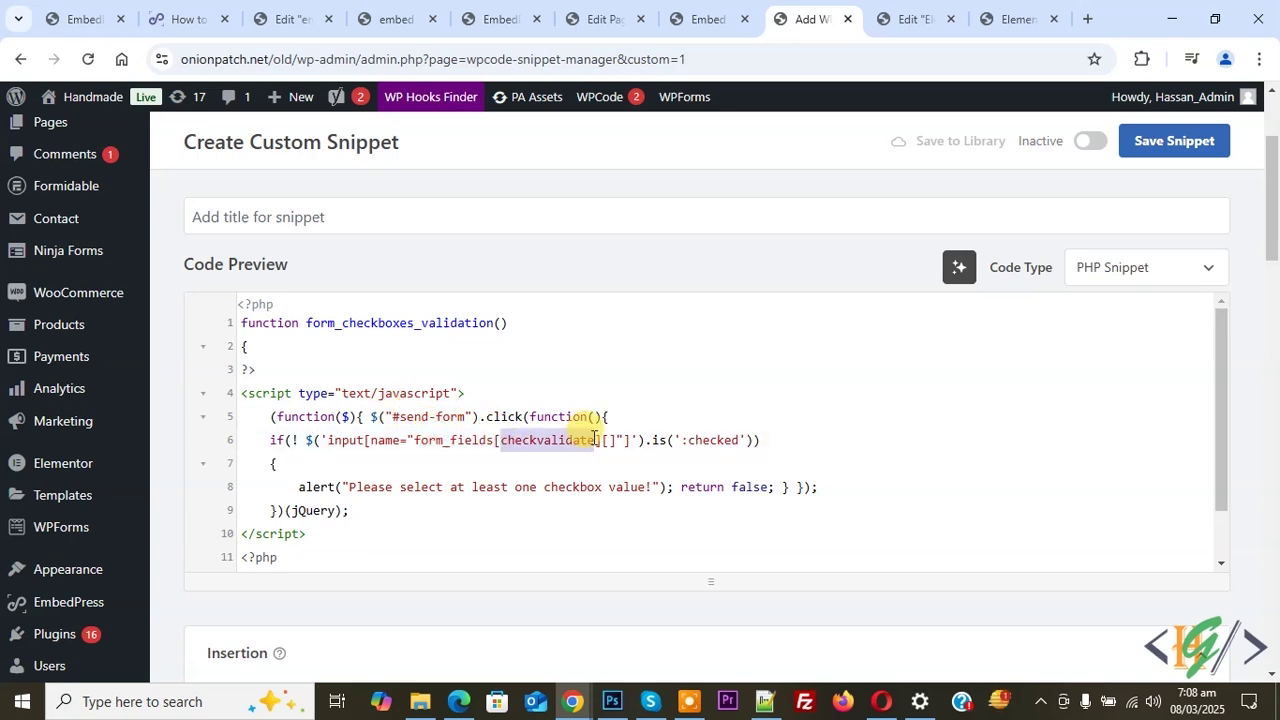
# Activate the snippet with Auto Insert / Run Everywhere and return to the Elementor editor
pyautogui.scroll(-3, 1045, 347)
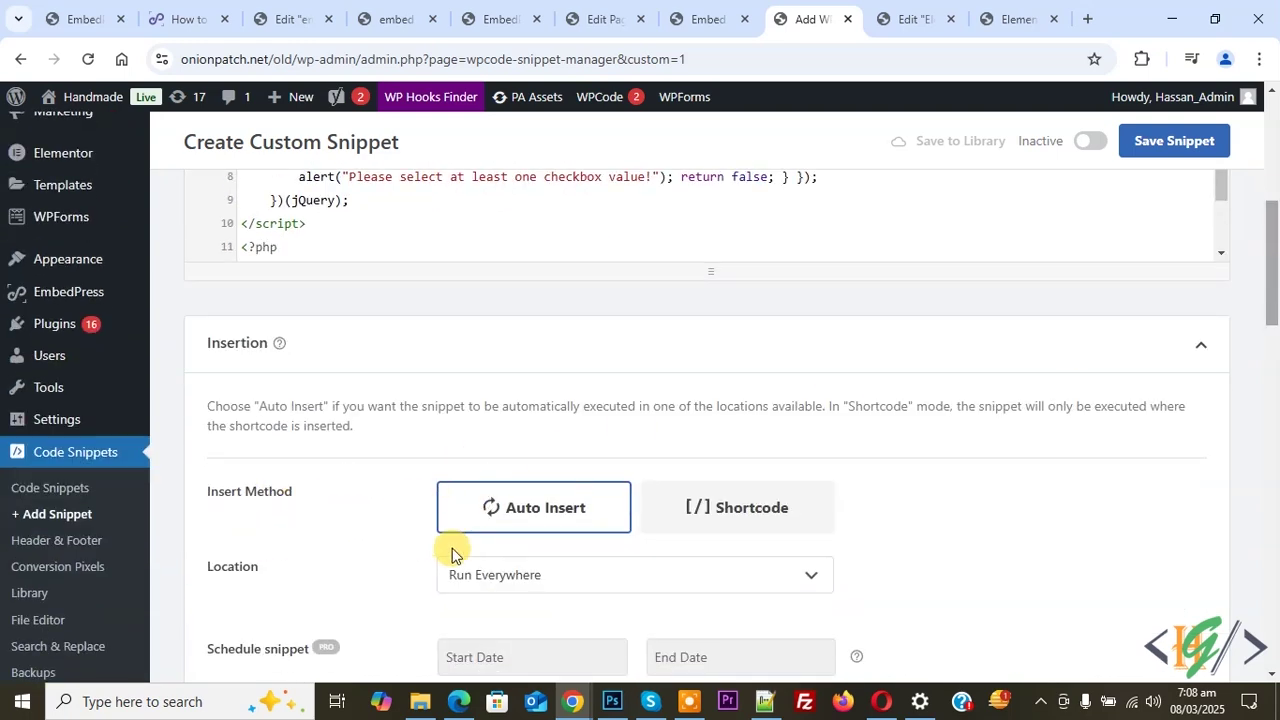
pyautogui.click(1092, 145)
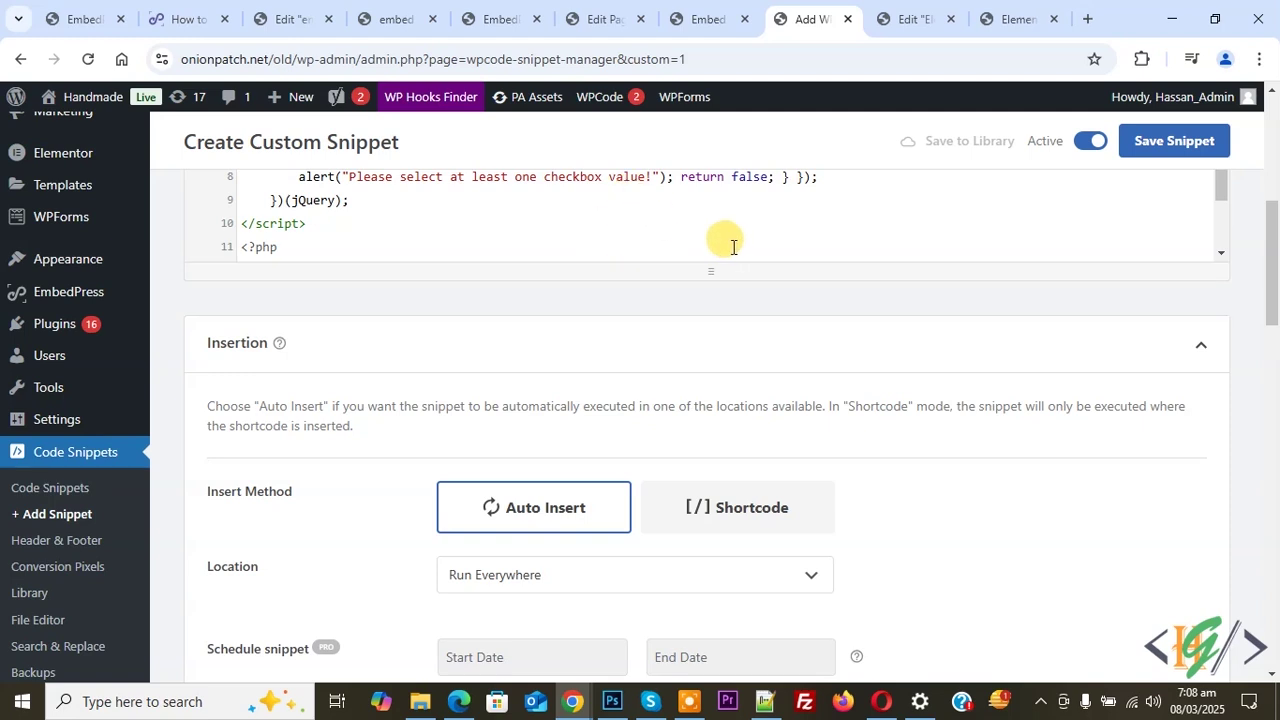
pyautogui.click(905, 18)
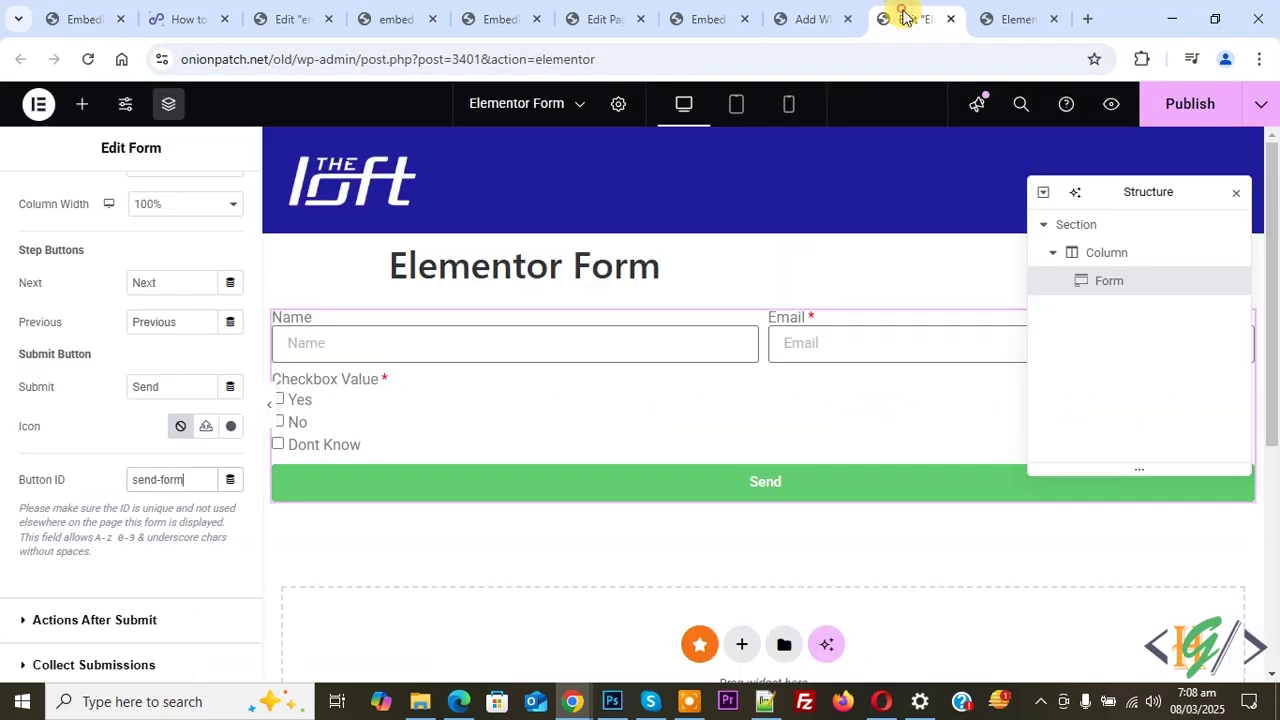
# Search 'htm' and place an HTML widget below the form
pyautogui.click(82, 105)
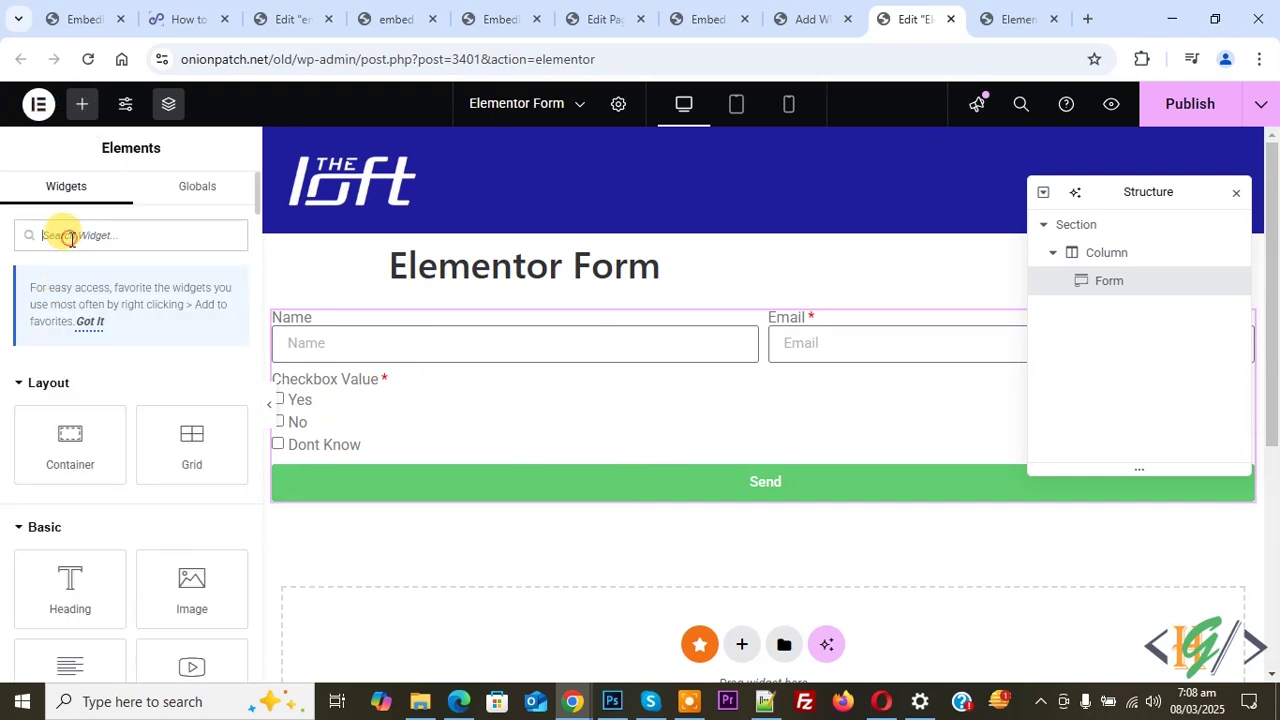
pyautogui.write('html')
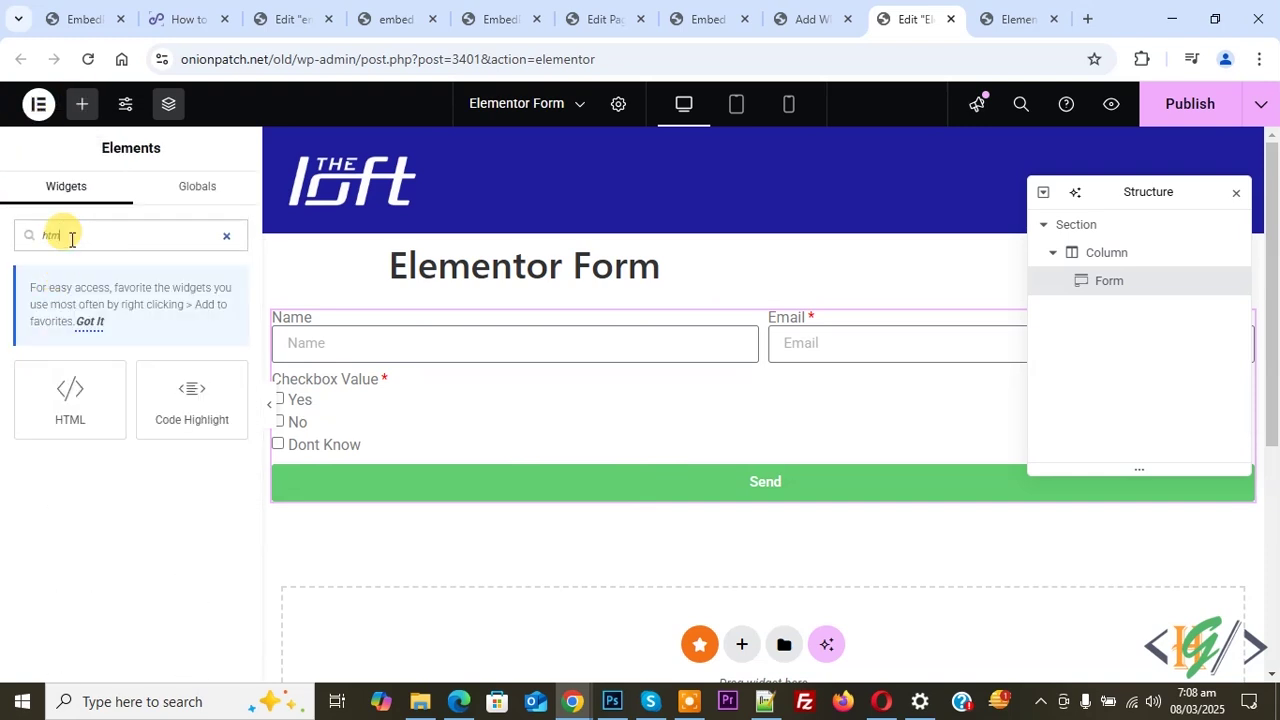
pyautogui.moveTo(70, 393); pyautogui.dragTo(429, 480)
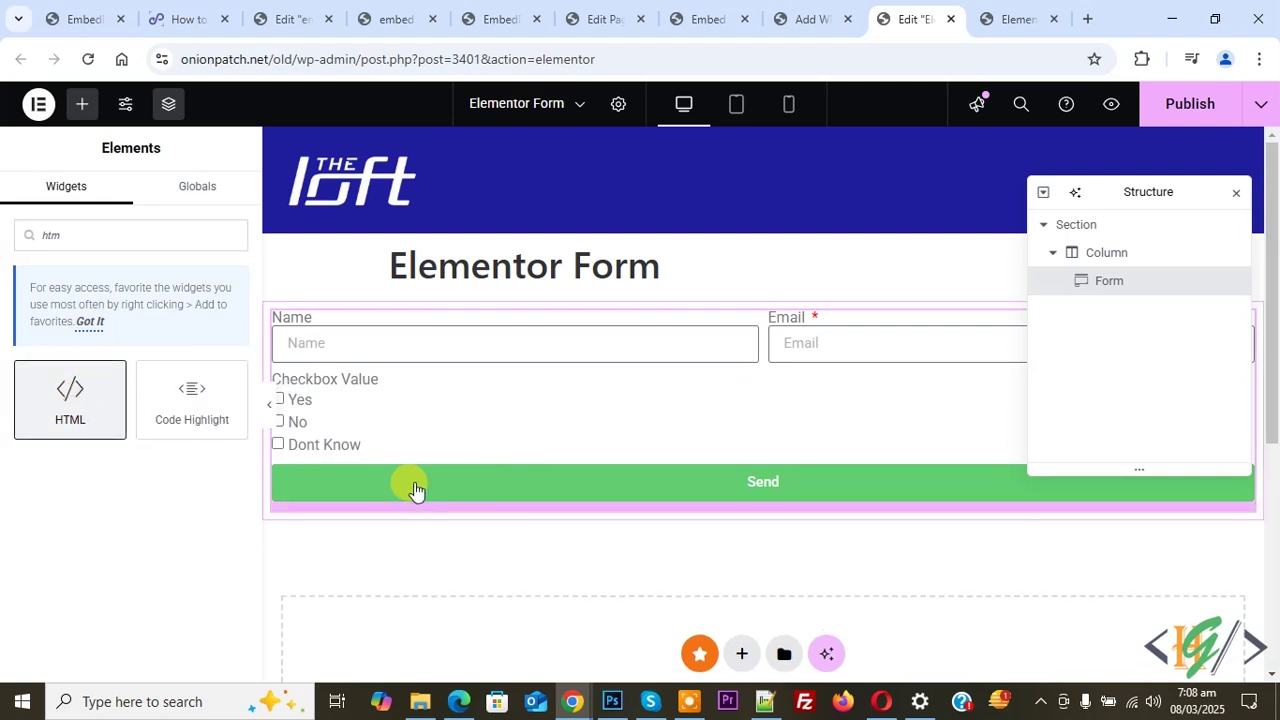
# Fill the HTML widget with the fully PHP-tagged checkbox-validation code
pyautogui.write('function form_checkboxes_validation() { ?> <script type="text/javascript">     (function($){ $("#send-form").click(function(){     if(! $(\'input[name="form_fields[checkvalidate][]"]\').is(\':checked\'))     {         alert("Please select at least one checkbox value!"); return false; } });     })(jQuery); </script> <?php } add_action(\'wp_footer\', \'form_checkboxes_validation\');')
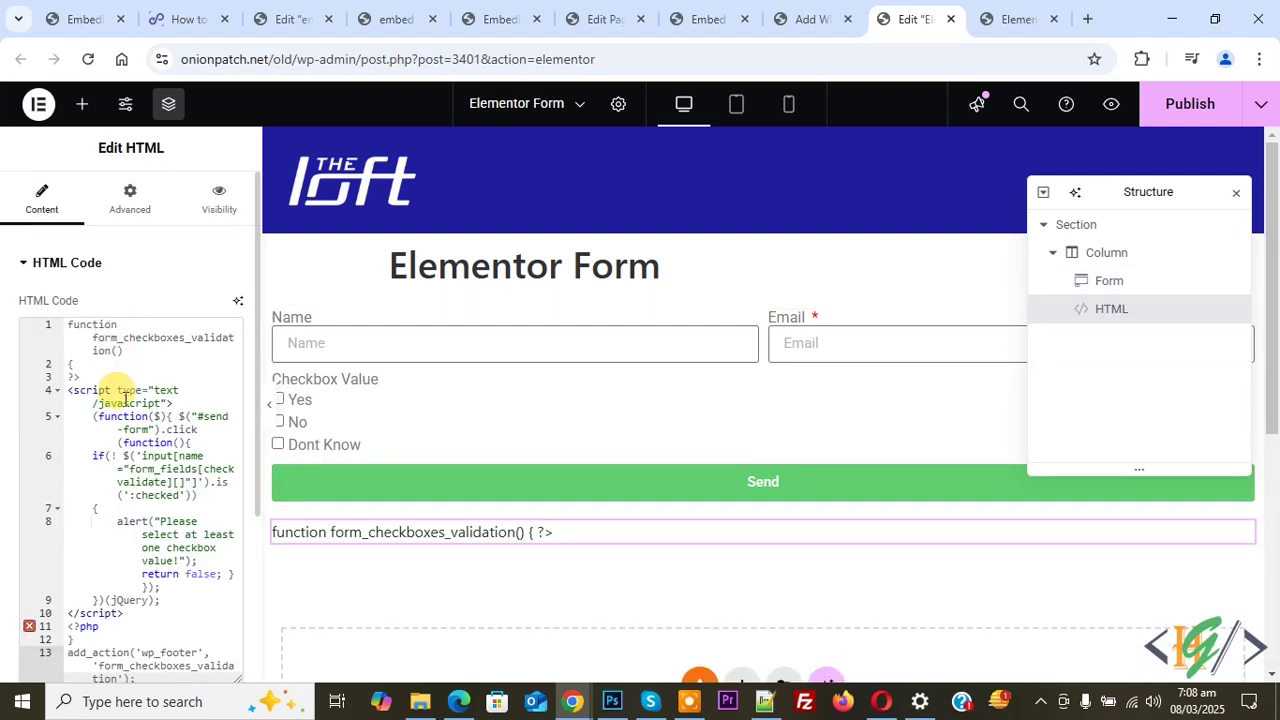
pyautogui.hotkey('ctrl', 'a')
pyautogui.write('<?php function form_checkboxes_validation() { ?> <script type="text/javascript"> (function($){ $("#send-form").click(function(){ if(! $(\'input[name="form_fields[checkvalidate][]"]\').is(\':checked\')) { alert("Please select at least one checkbox value!"); return false; } }); })(jQuery); </script> <?php } add_action(\'wp_footer\', \'form_checkboxes_validation\'); ?>')
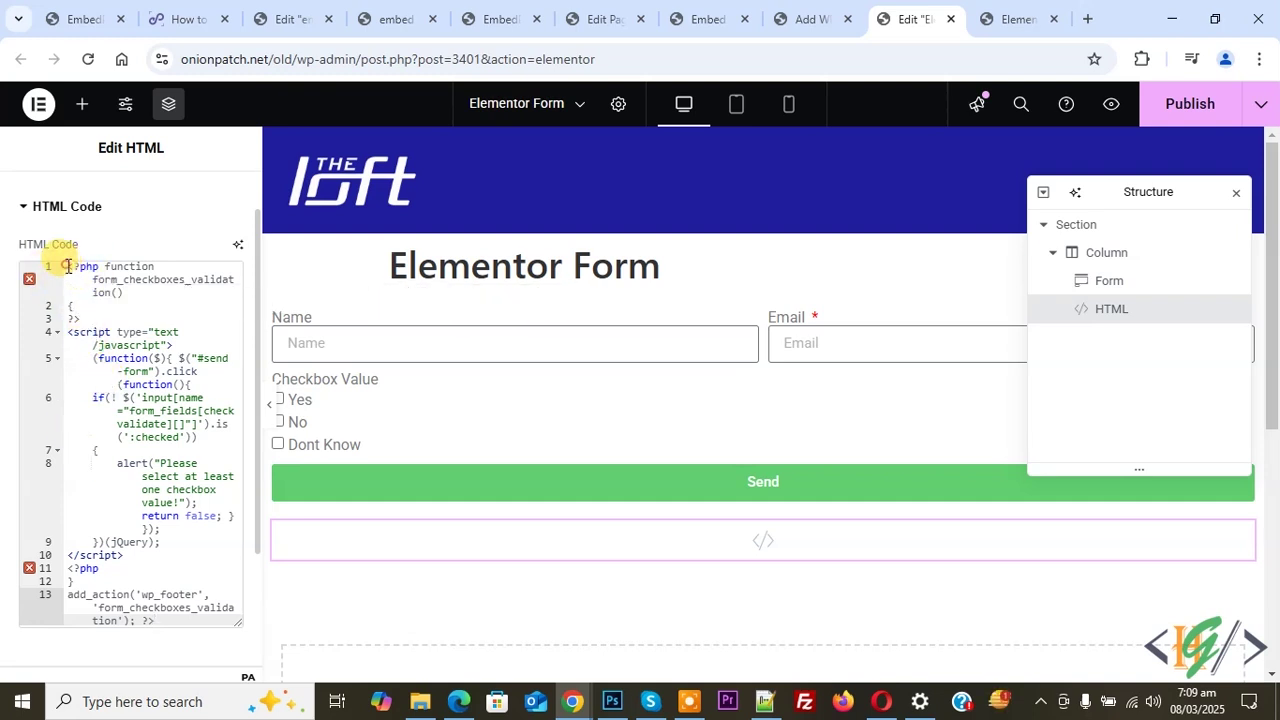
pyautogui.moveTo(67, 266); pyautogui.dragTo(105, 281)
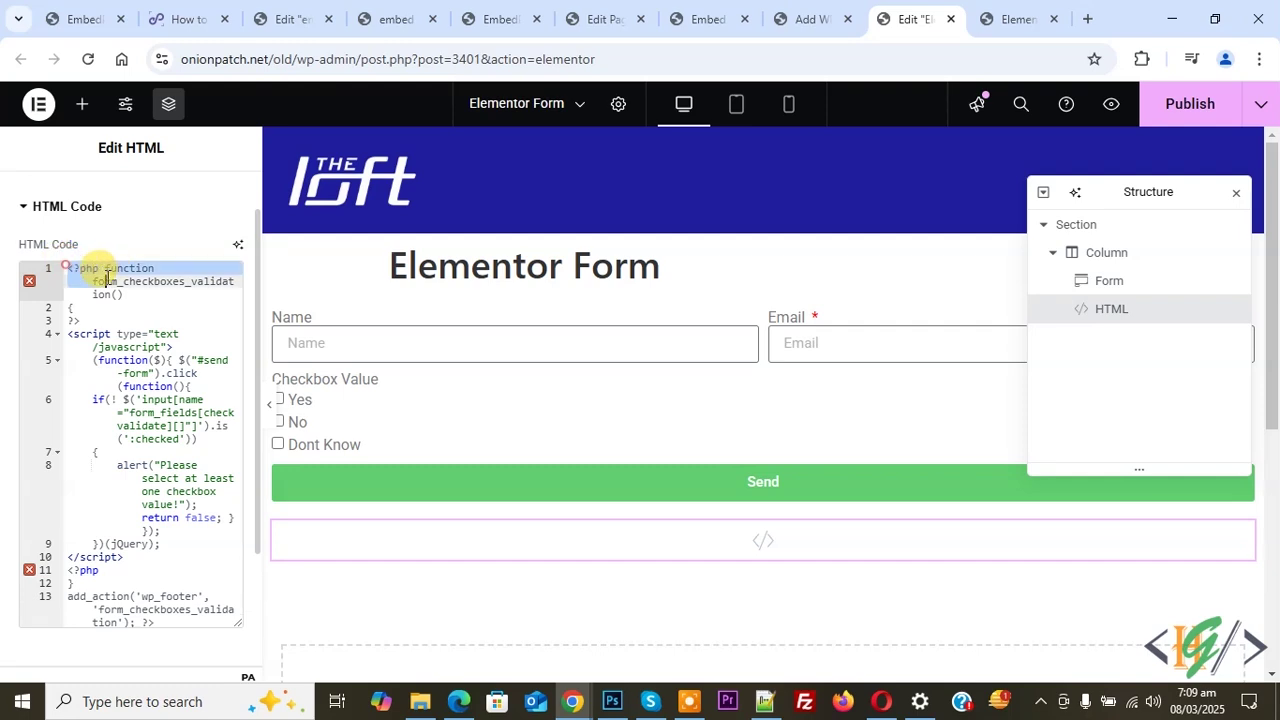
pyautogui.click(815, 25)
pyautogui.scroll(1, 583, 280)
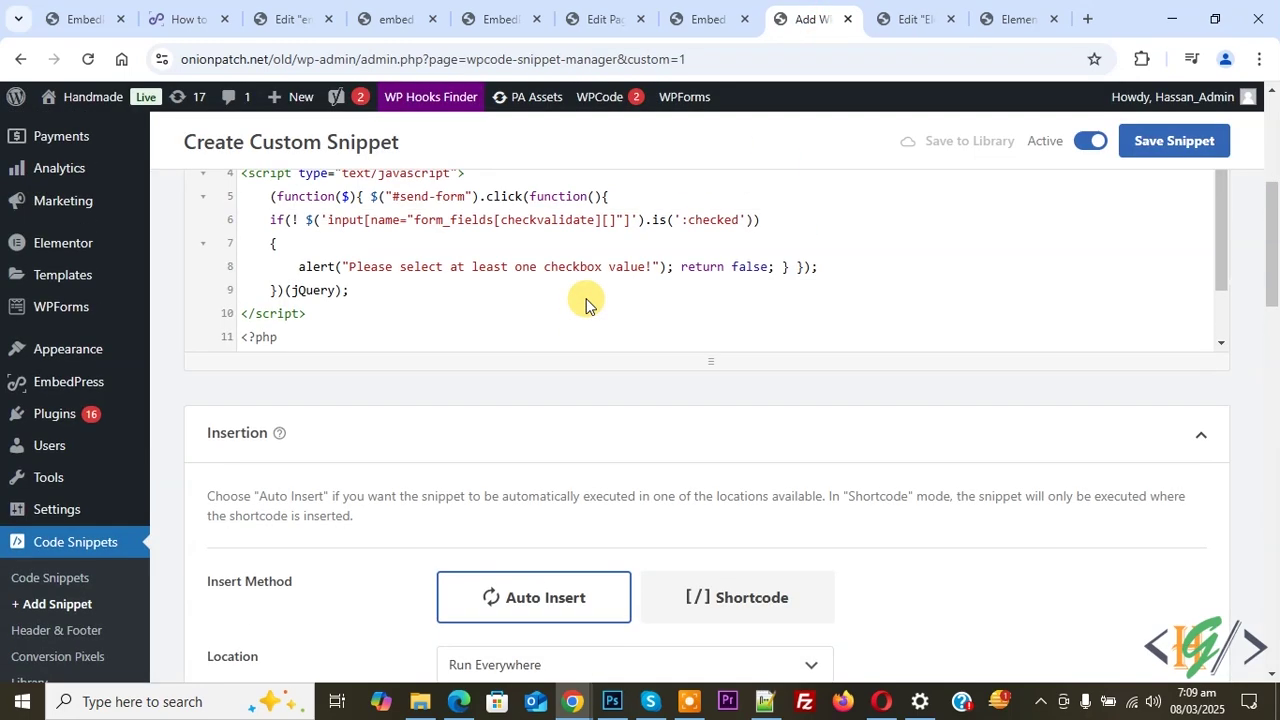
pyautogui.scroll(1, 586, 304)
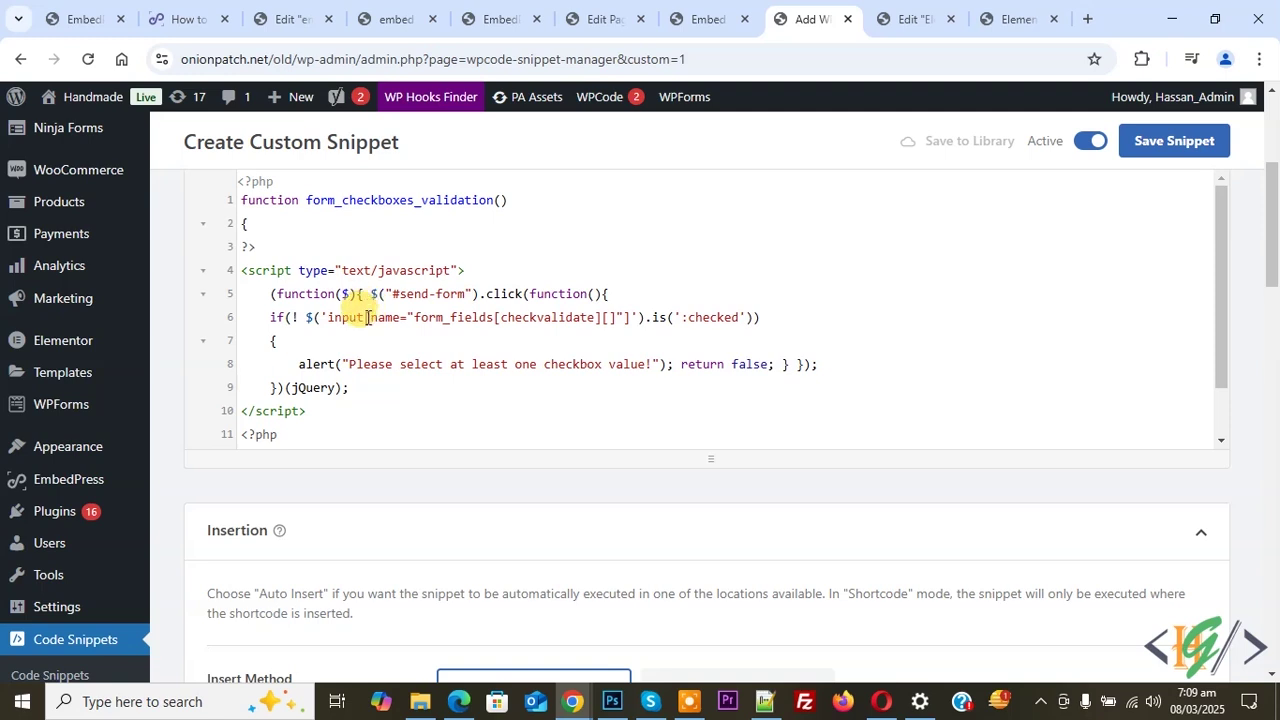
pyautogui.scroll(1, 297, 245)
pyautogui.click(279, 271)
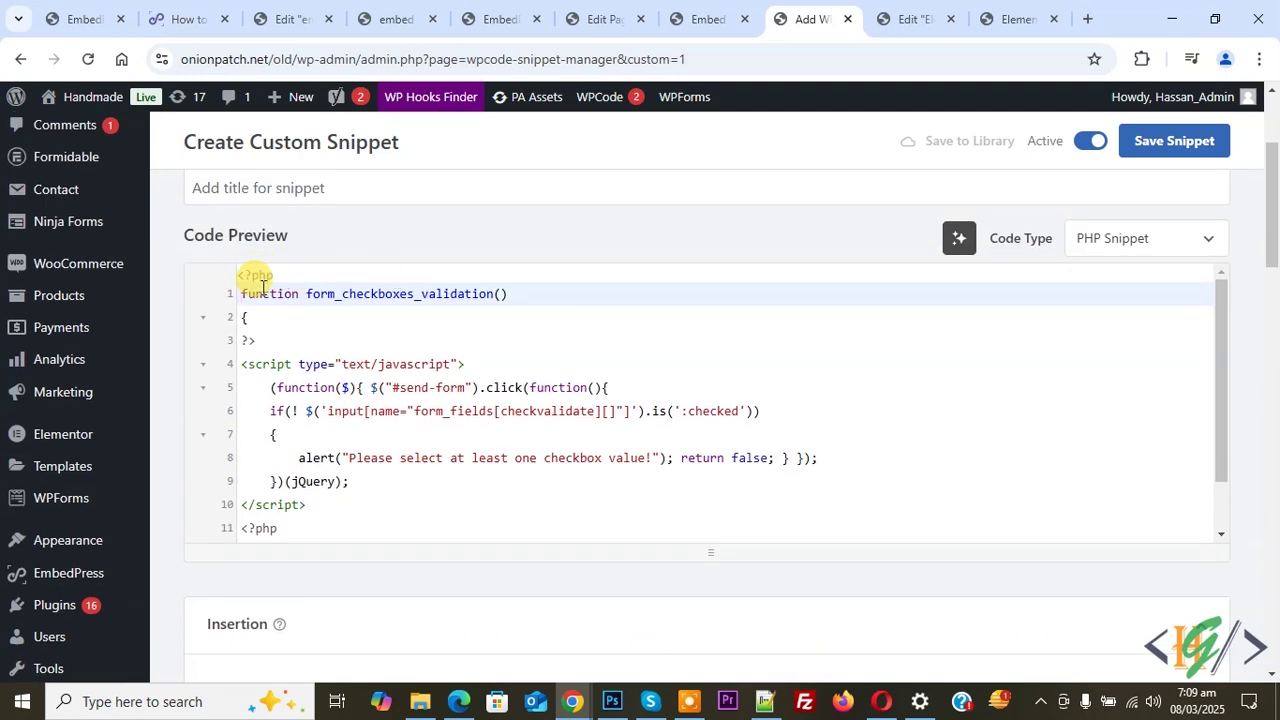
pyautogui.click(886, 17)
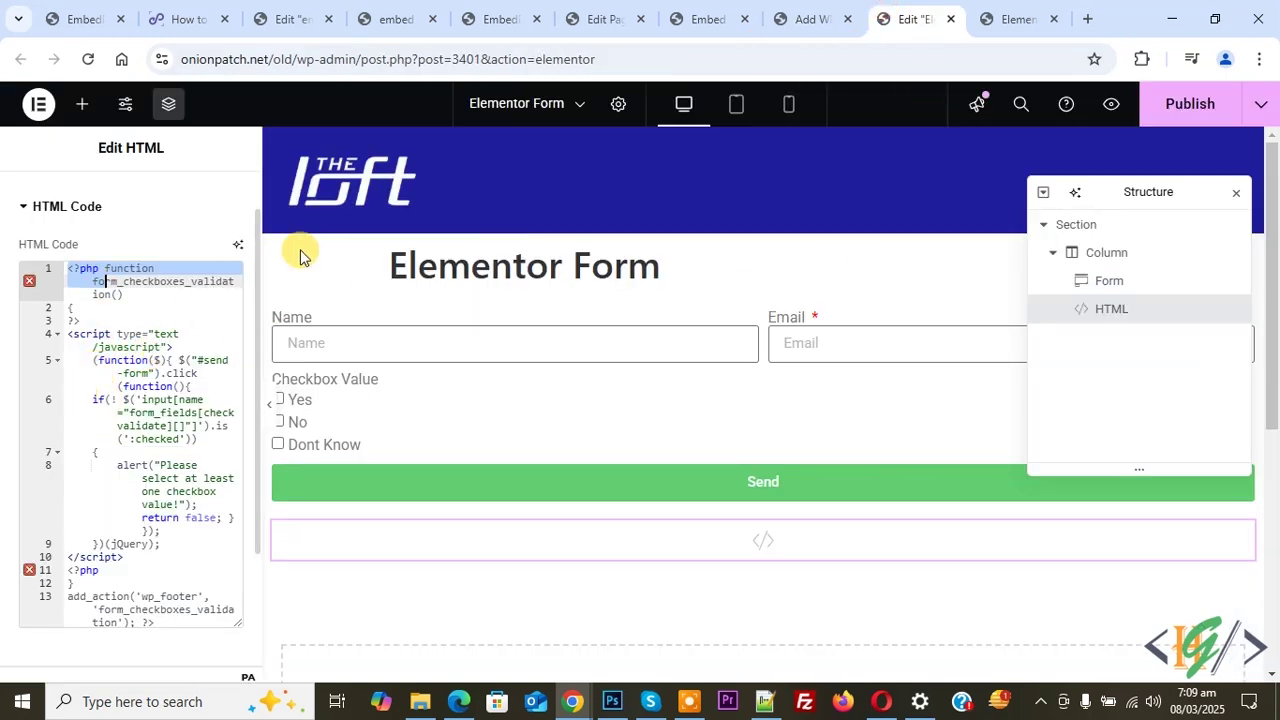
# Delete the HTML widget beneath the form and go back to the WPCode Add Snippet page
pyautogui.hotkey('ctrl', 'shift', 'Tab')
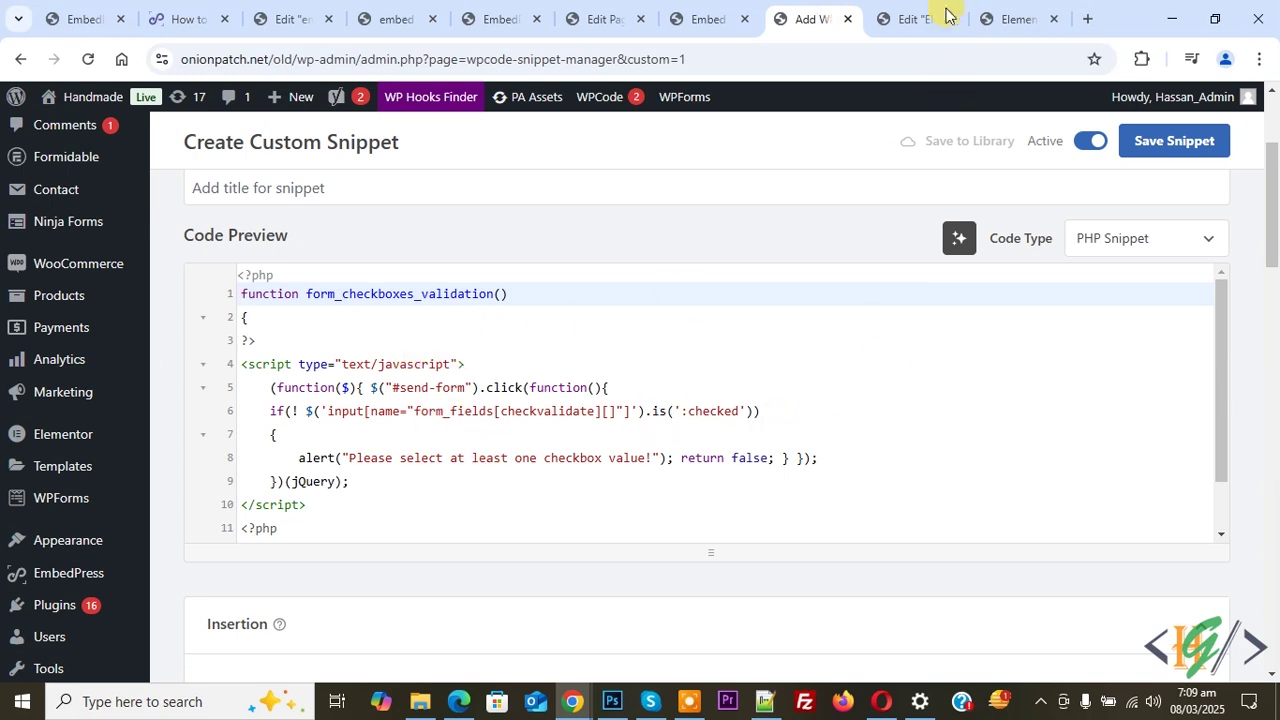
pyautogui.click(910, 19)
pyautogui.rightClick(446, 551)
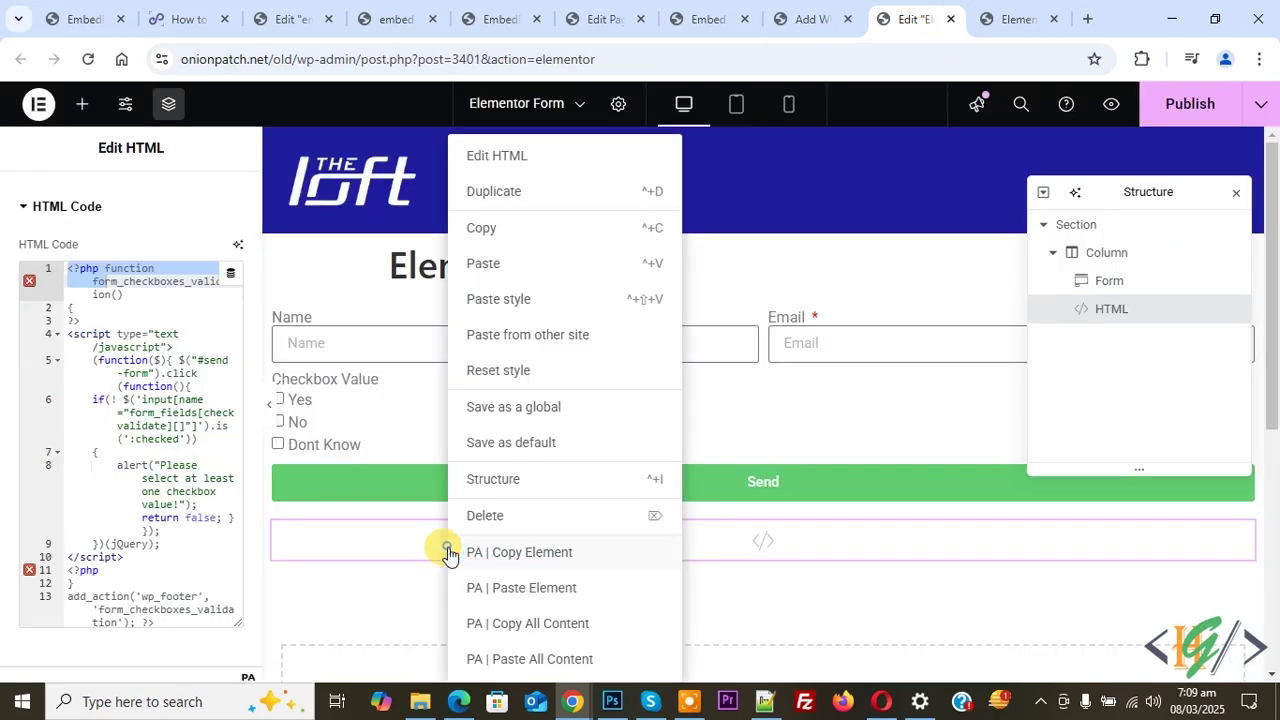
pyautogui.click(492, 515)
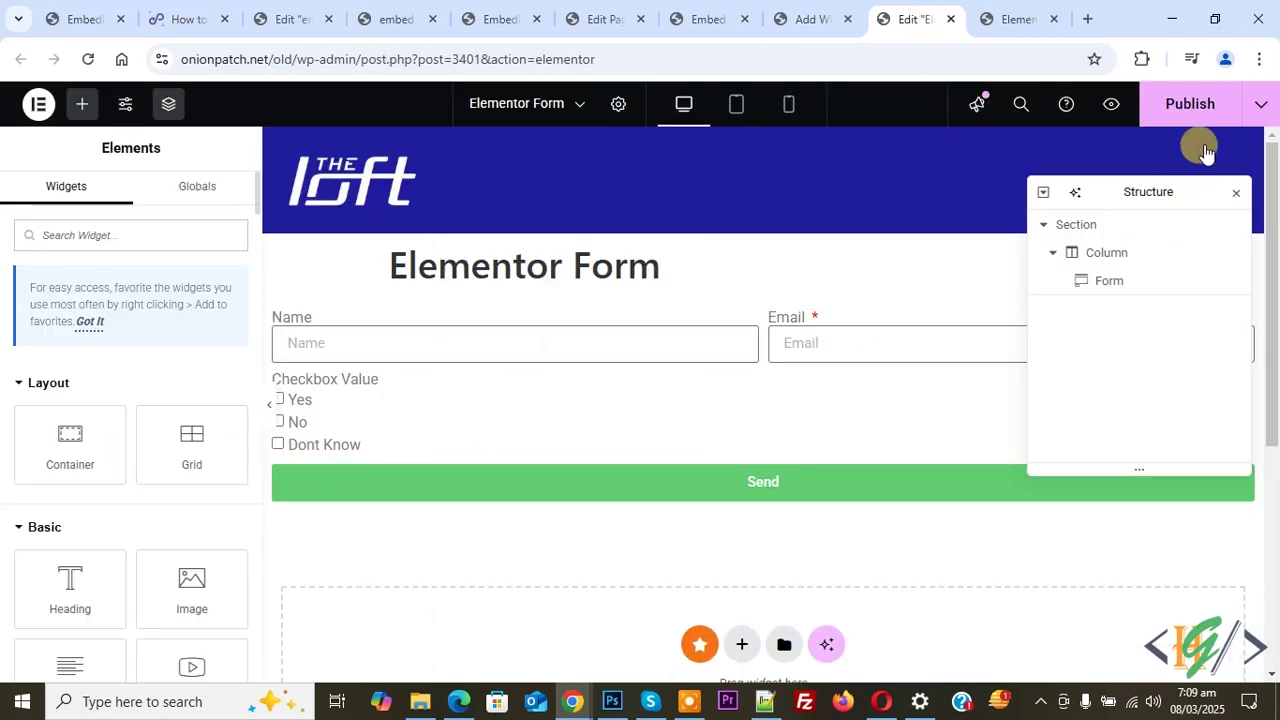
pyautogui.click(806, 14)
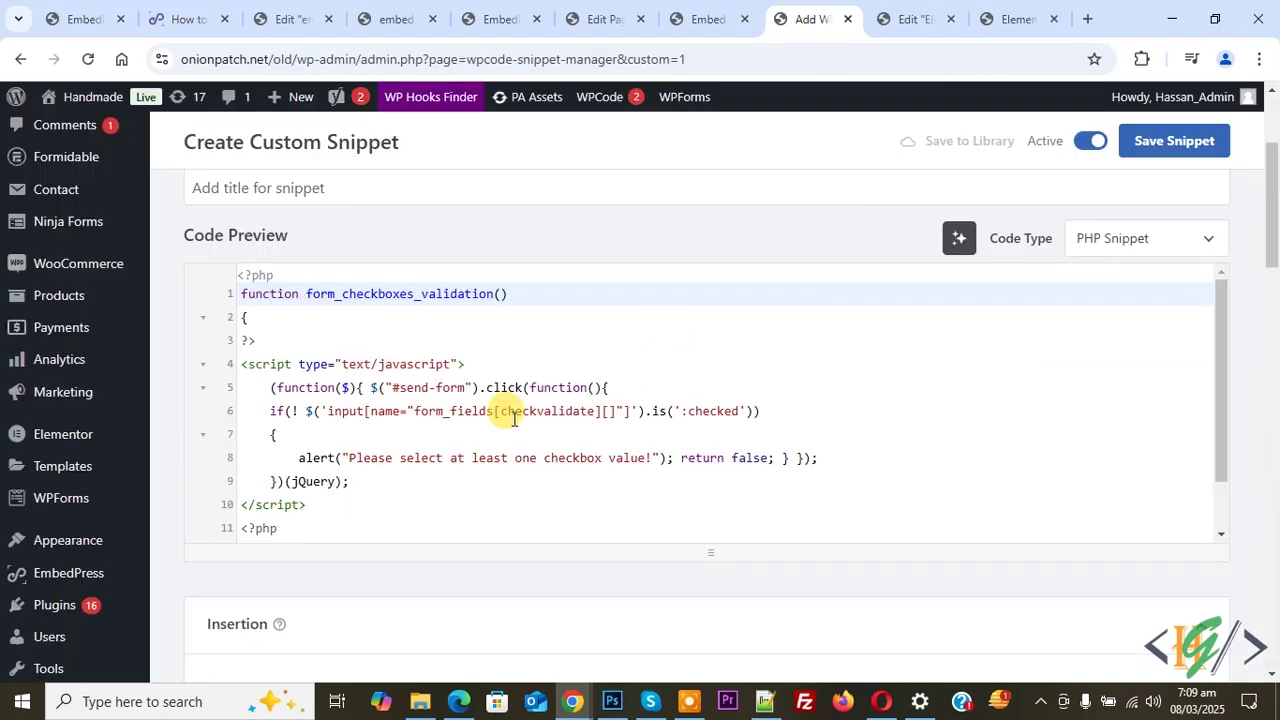
# Review the #send-form ID, checkvalidate field name and line 8 alert message in the snippet
pyautogui.click(401, 390)
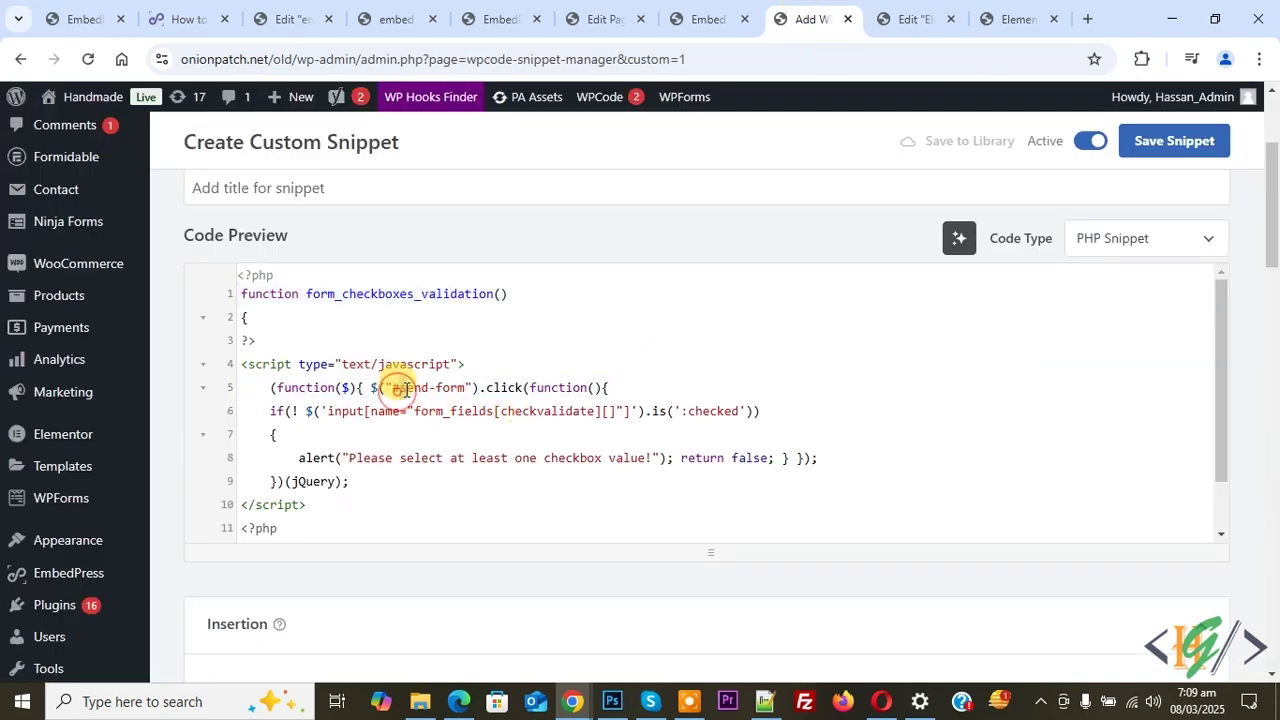
pyautogui.moveTo(440, 392); pyautogui.dragTo(465, 389)
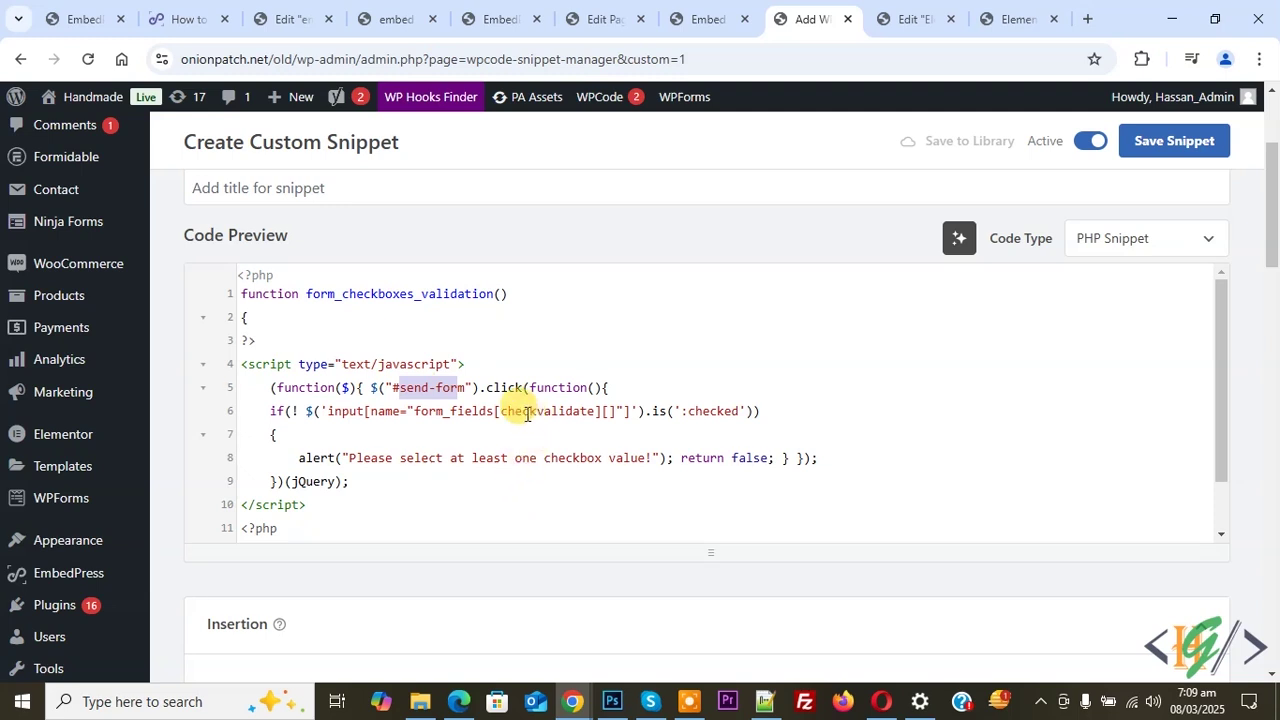
pyautogui.moveTo(500, 411); pyautogui.dragTo(591, 410)
pyautogui.click(586, 413)
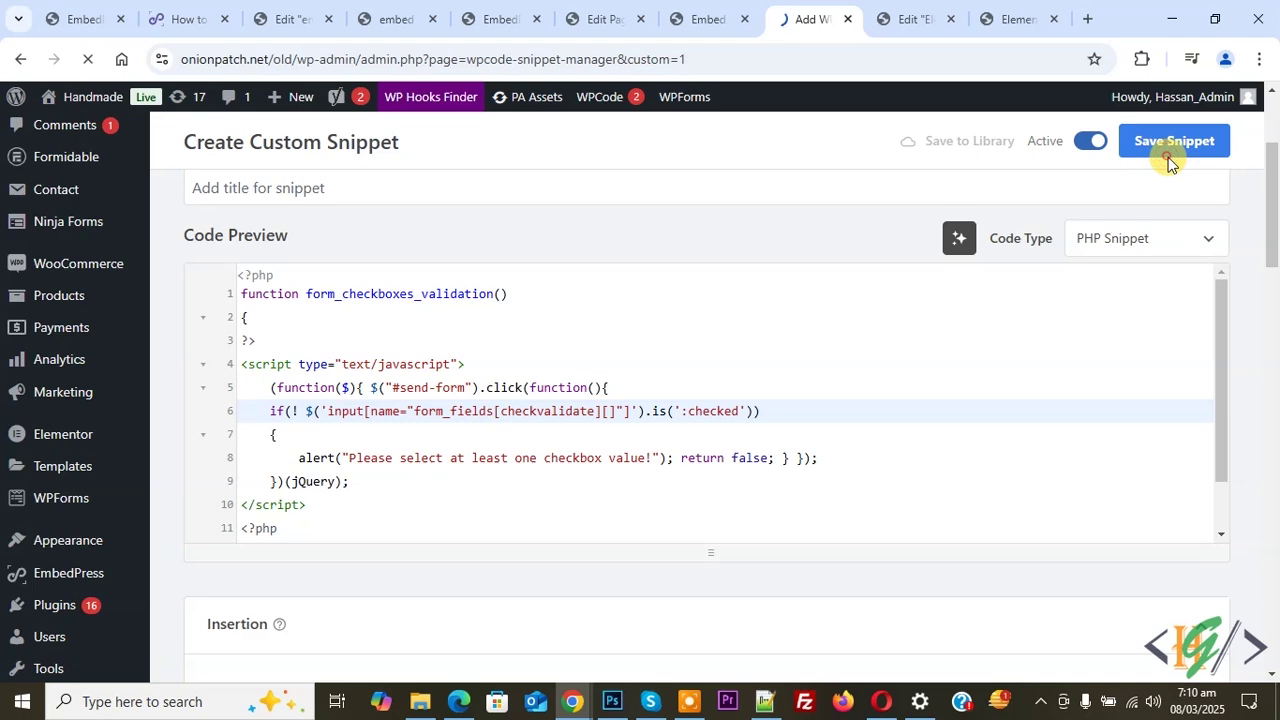
pyautogui.scroll(-2, 429, 317)
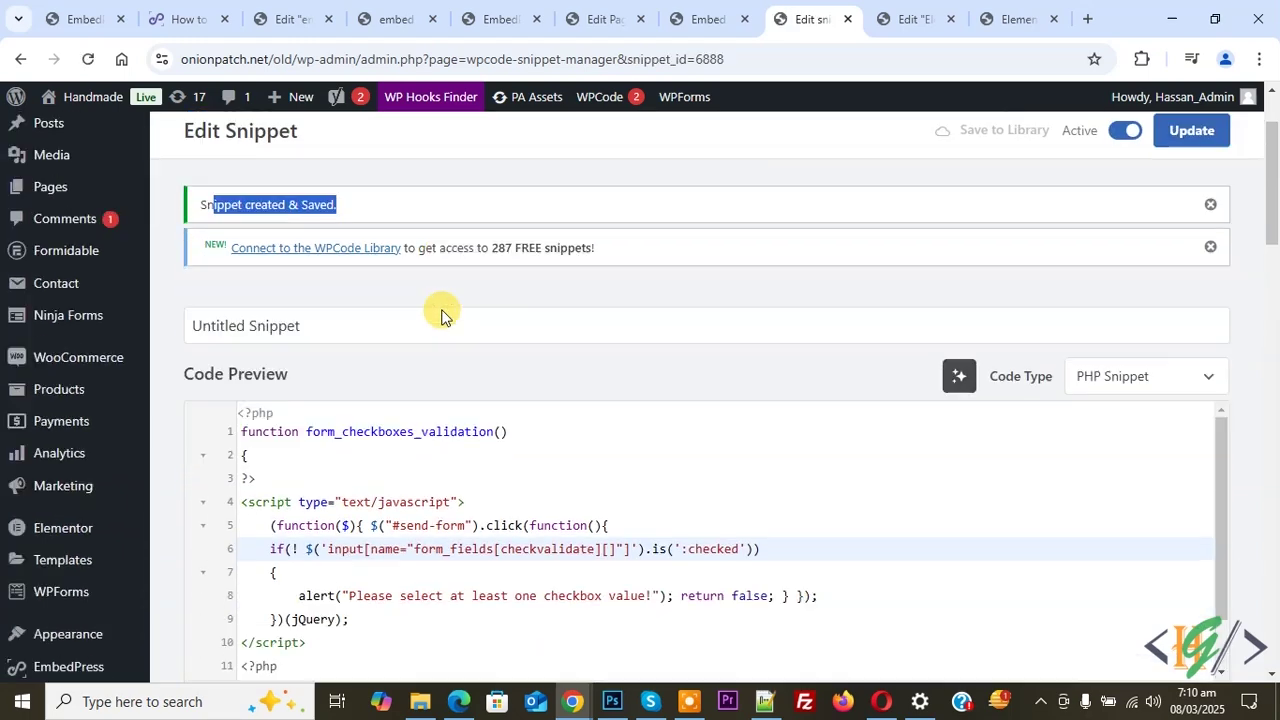
pyautogui.moveTo(356, 529); pyautogui.dragTo(370, 529)
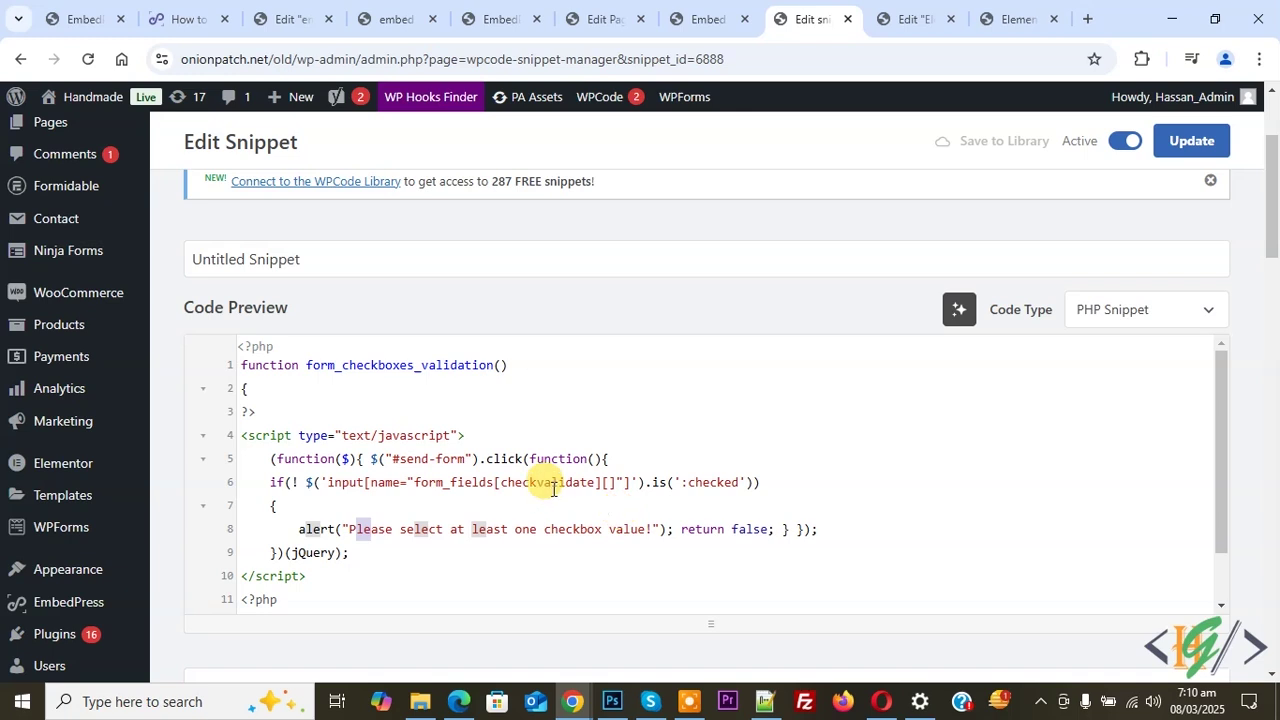
pyautogui.click(891, 10)
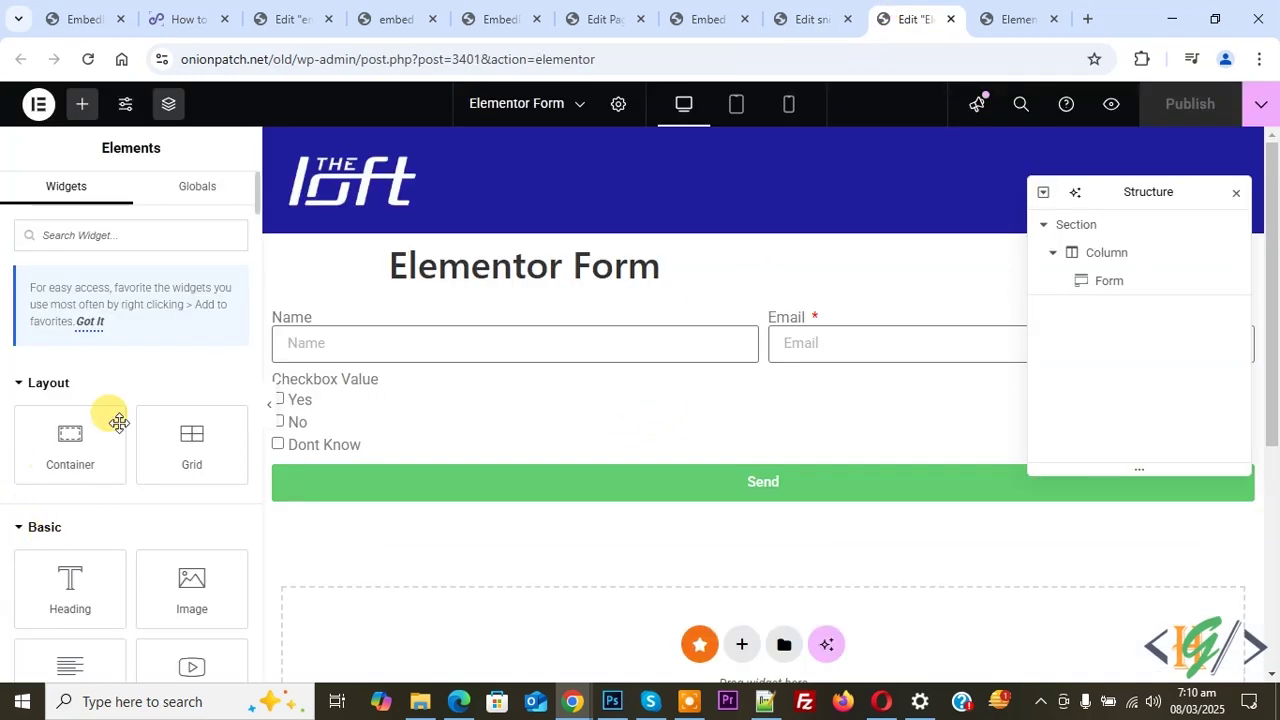
# Check the Checkbox Value ID reads checkvalidate and the Button ID reads send-form
pyautogui.click(396, 410)
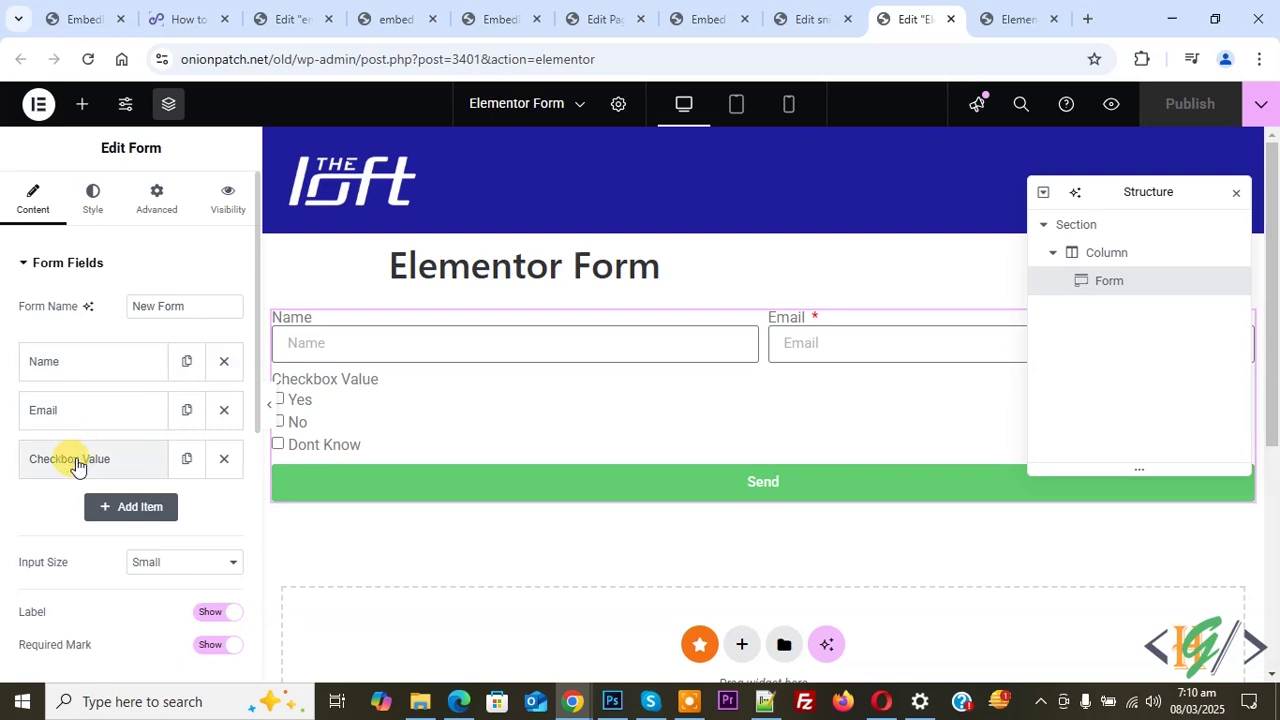
pyautogui.click(71, 458)
pyautogui.click(172, 507)
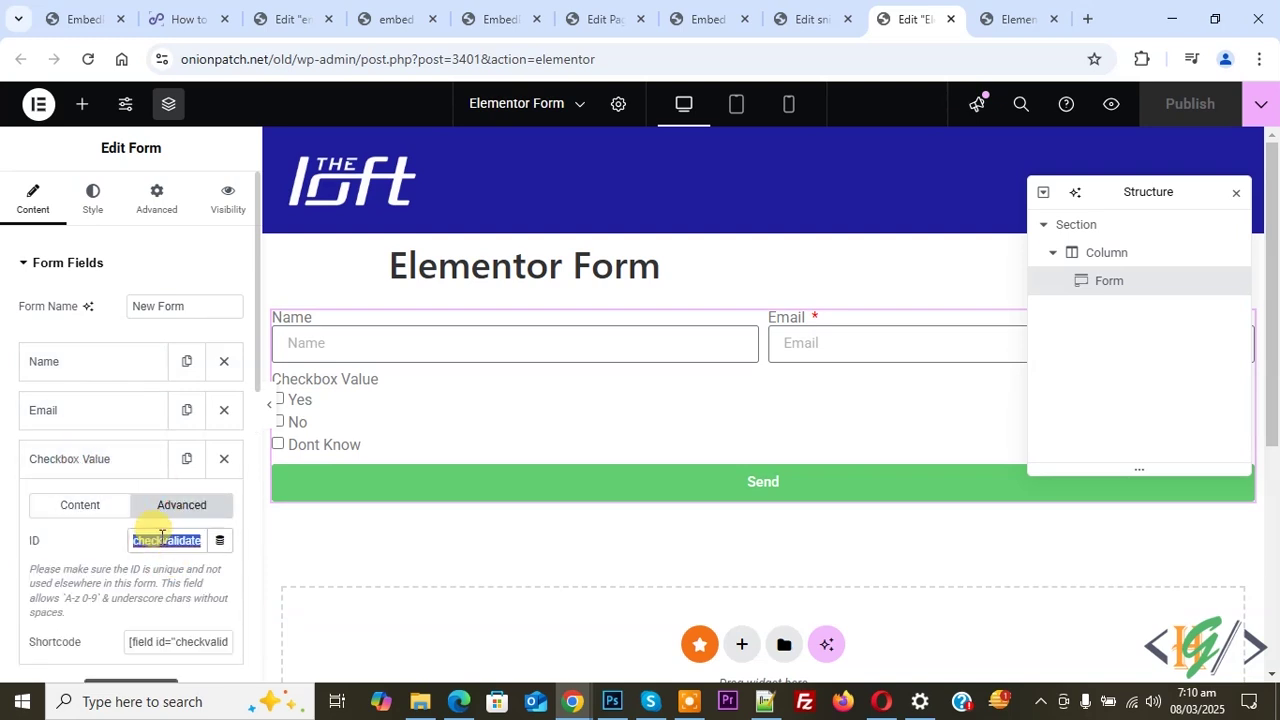
pyautogui.scroll(-4, 185, 530)
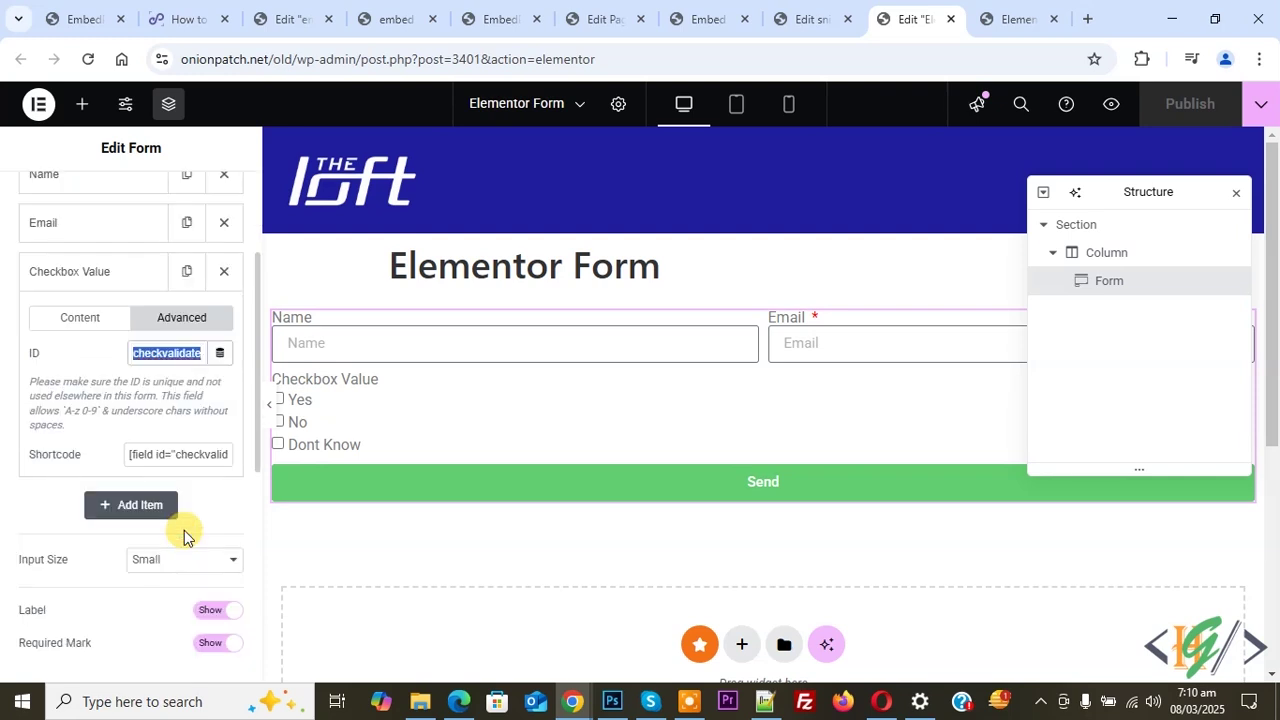
pyautogui.click(87, 526)
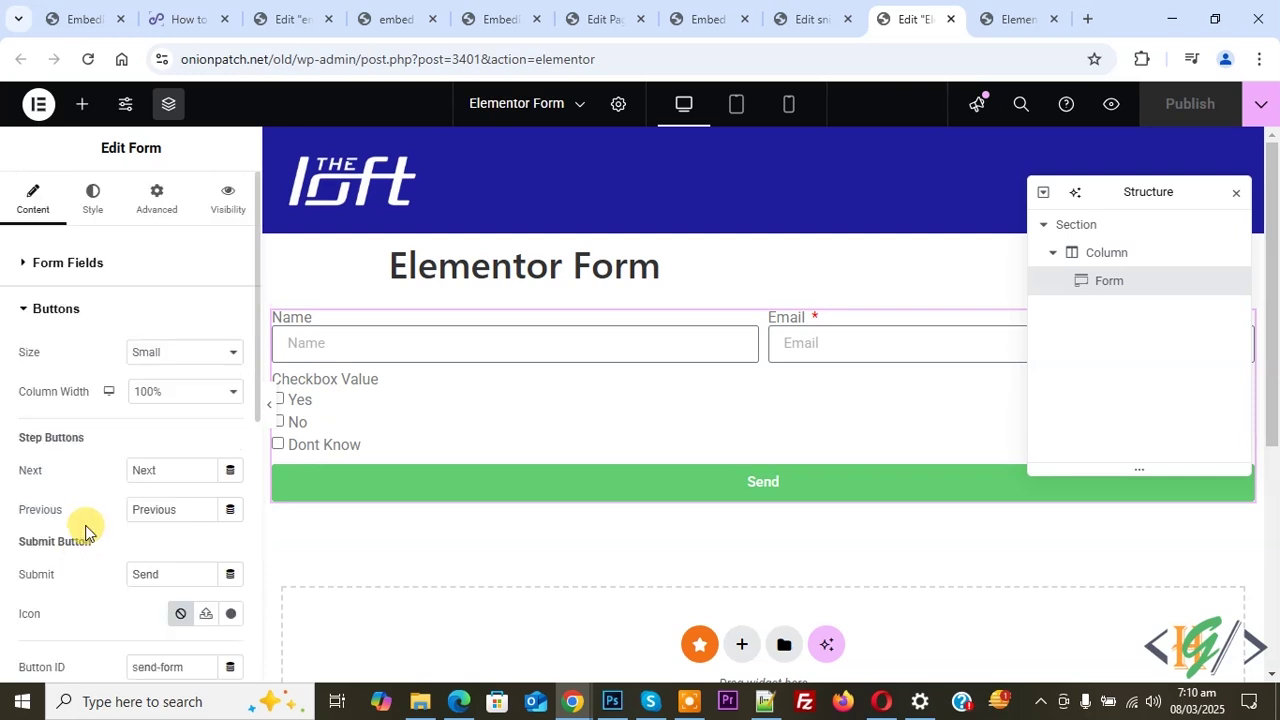
pyautogui.scroll(-2, 86, 523)
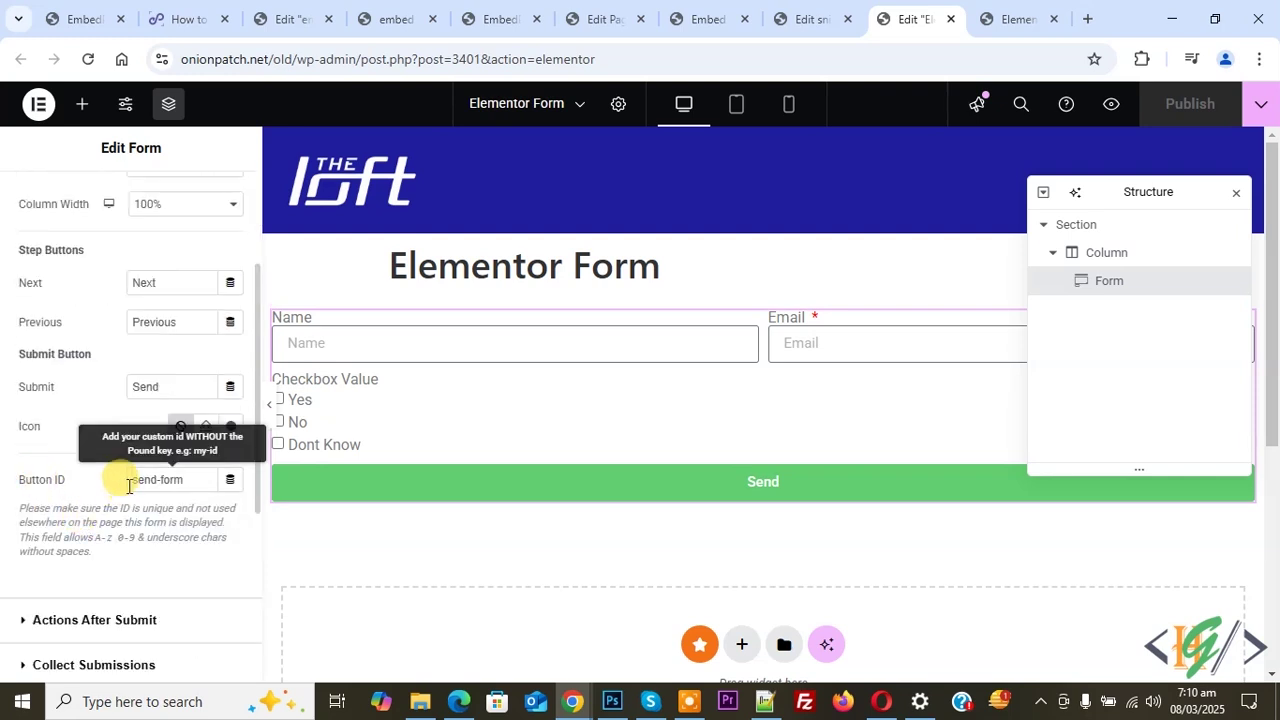
pyautogui.click(1012, 19)
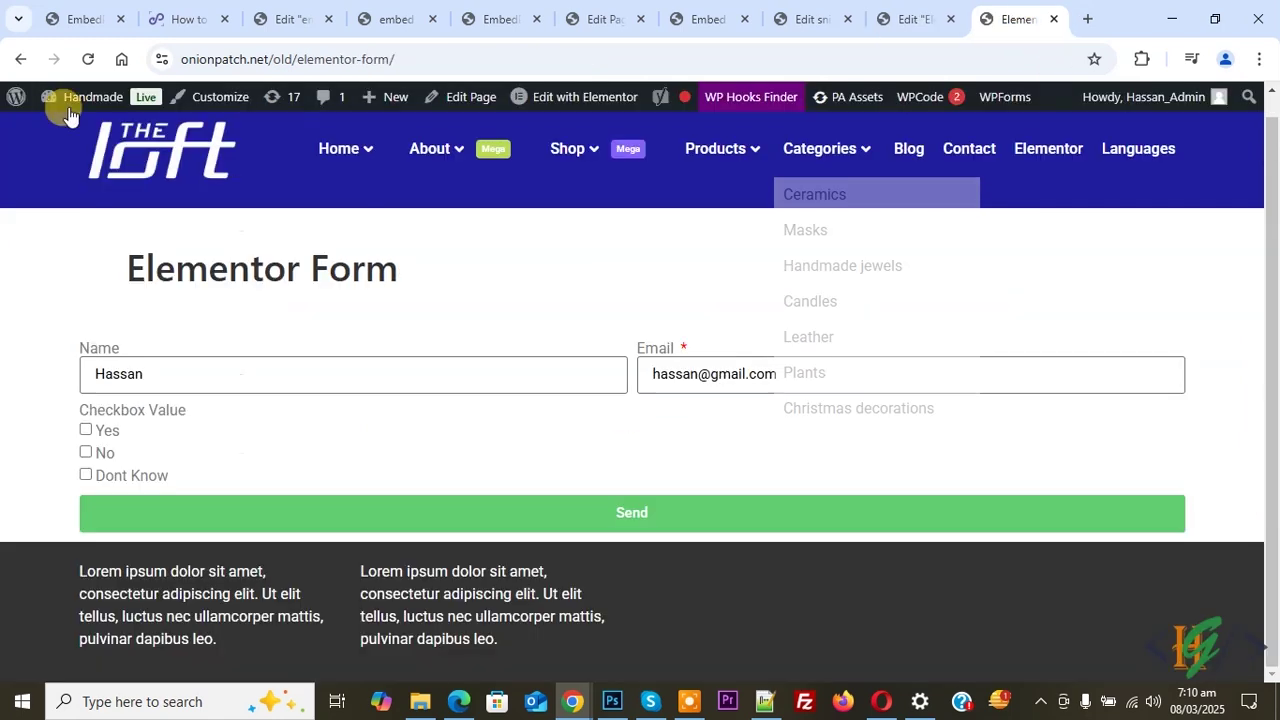
# Reload the form, fill Name and Email, and confirm sending with no option ticked triggers the alert
pyautogui.click(82, 60)
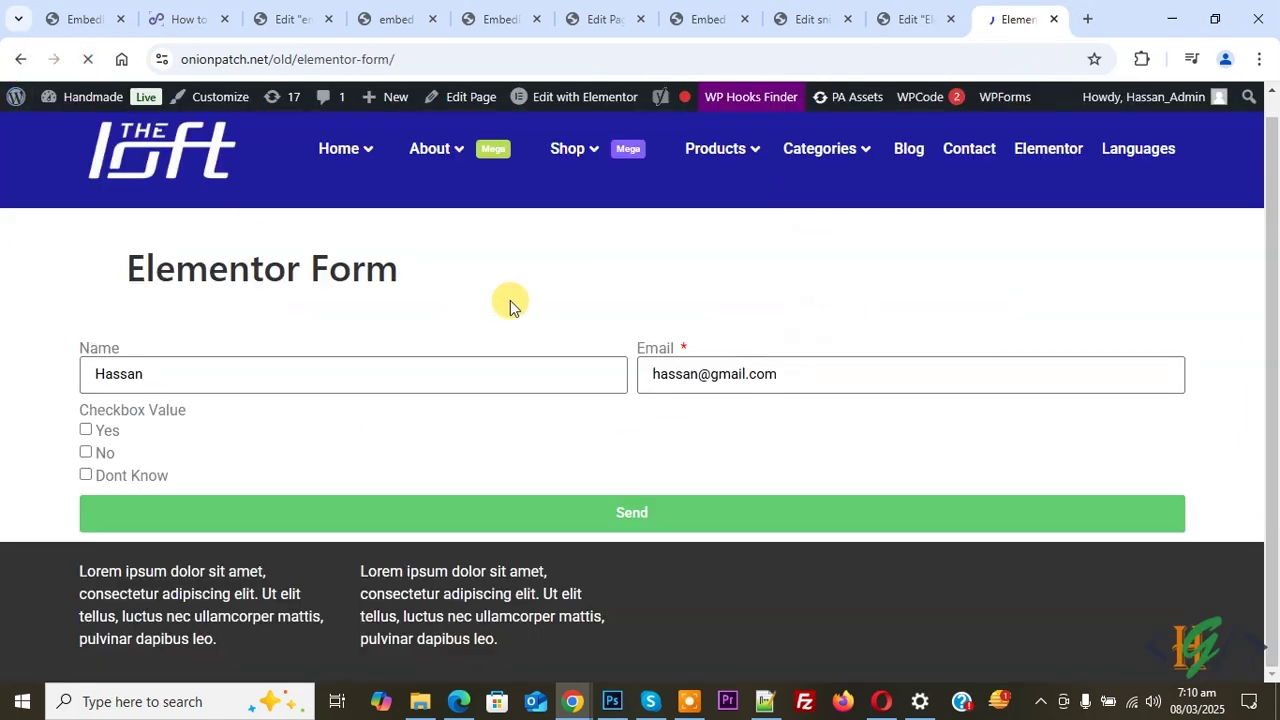
pyautogui.click(185, 368)
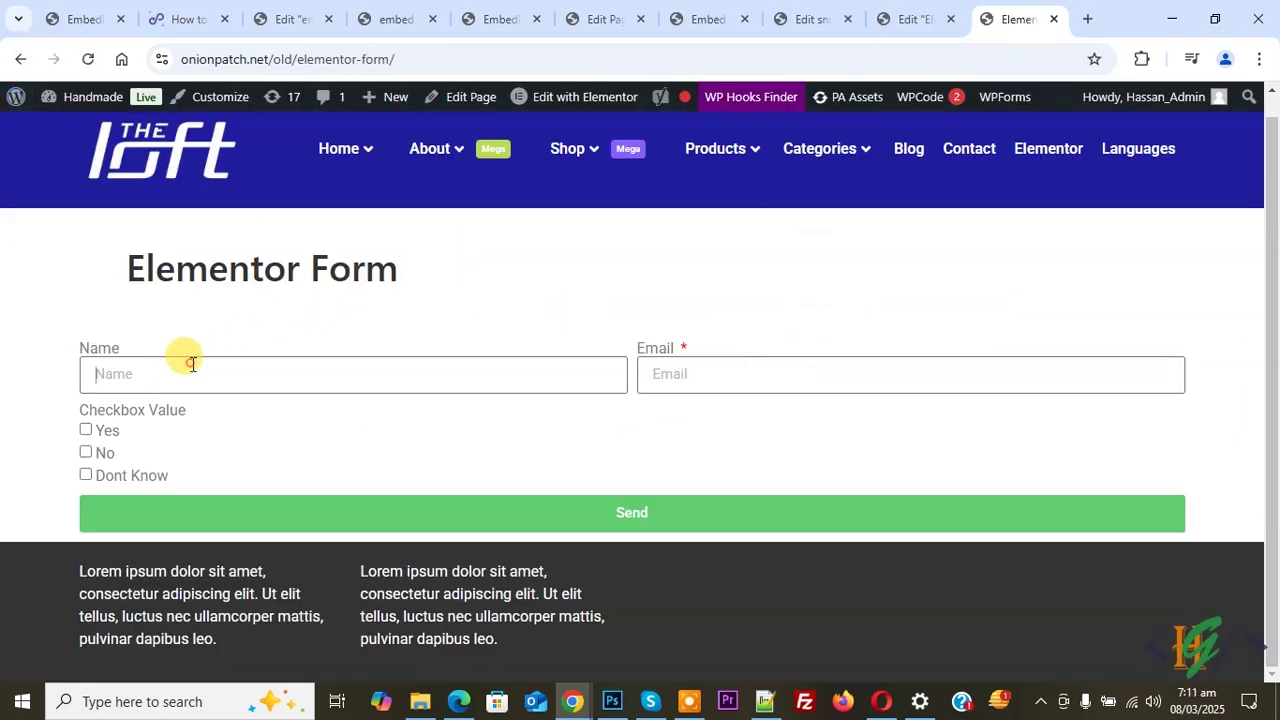
pyautogui.click(194, 429)
pyautogui.click(686, 361)
pyautogui.click(755, 420)
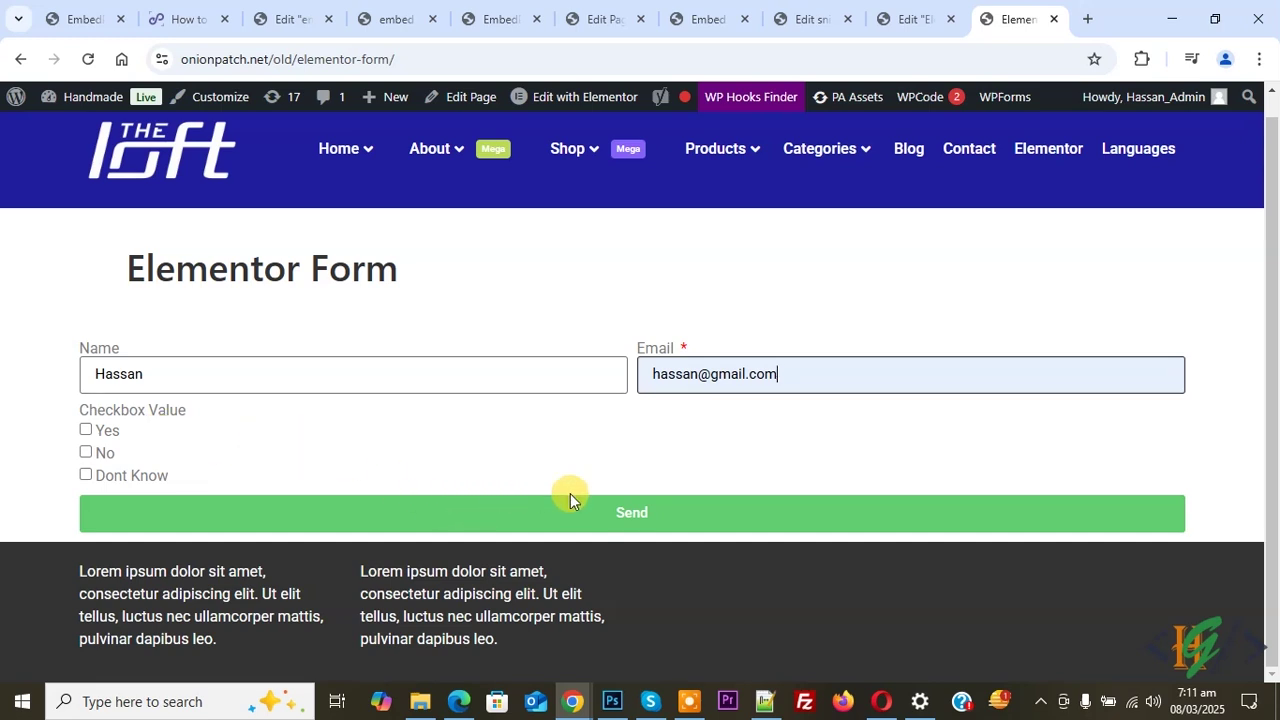
pyautogui.click(596, 515)
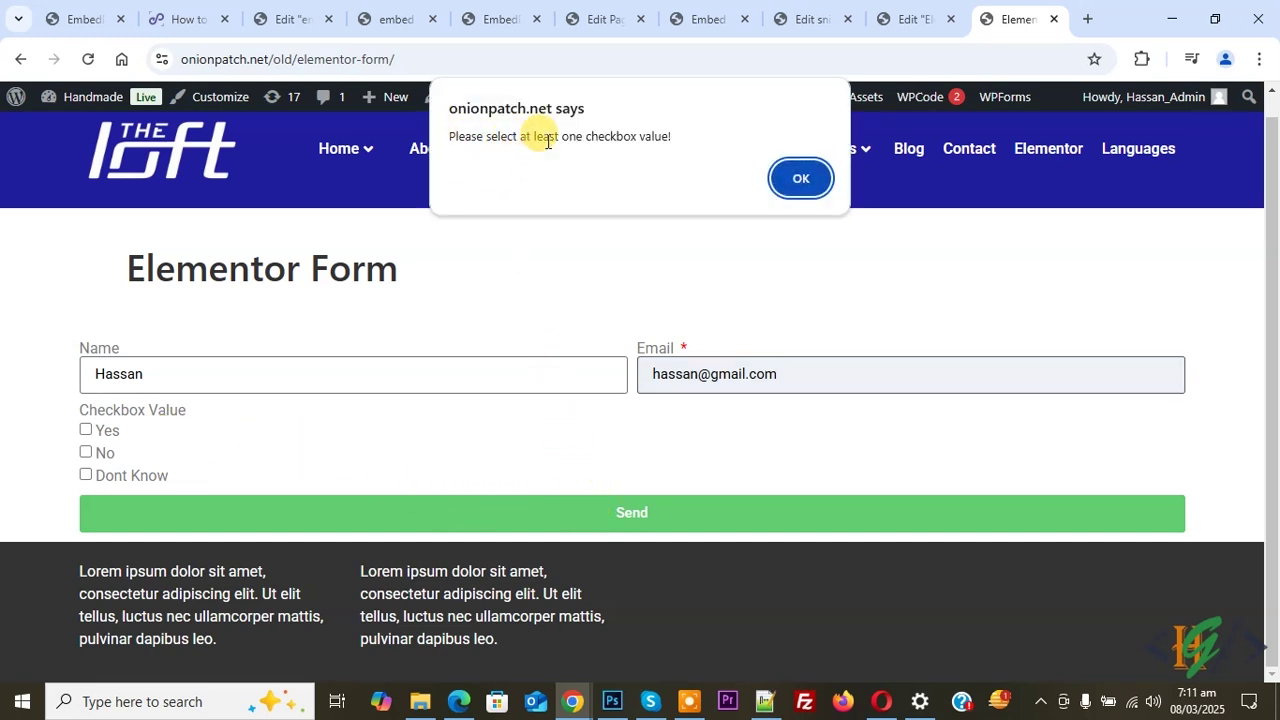
pyautogui.click(798, 178)
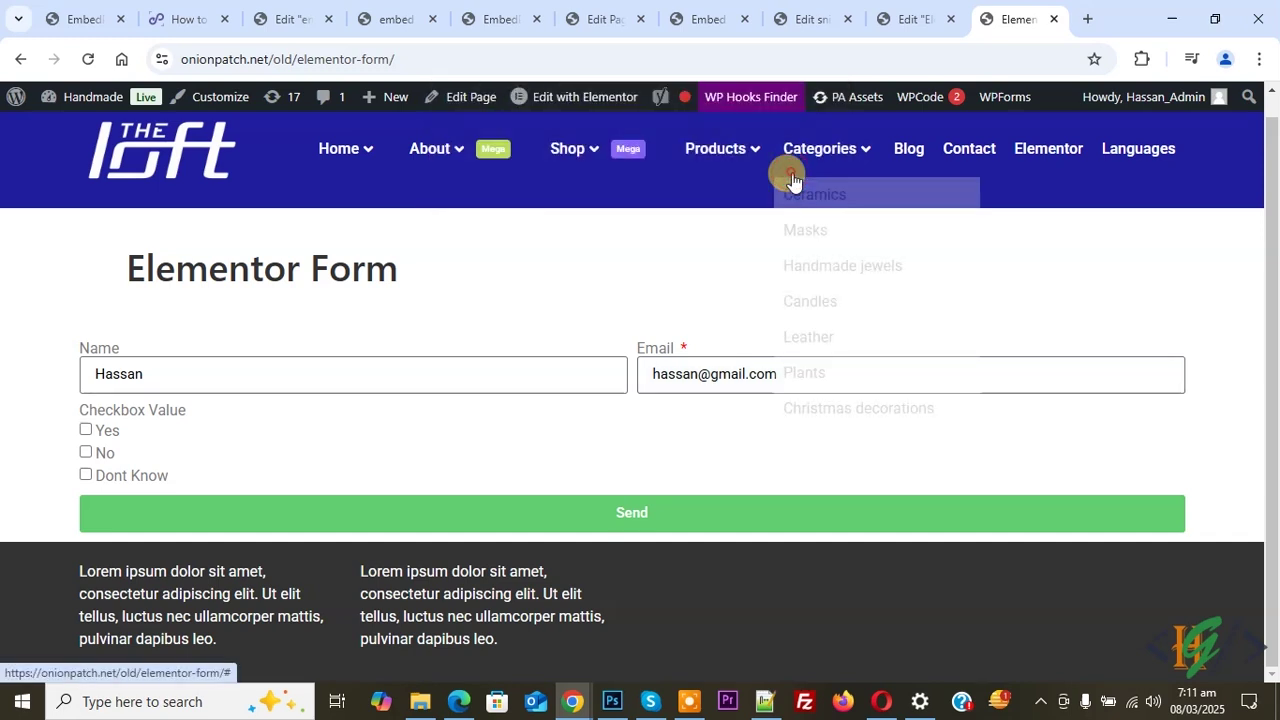
# Resend without a tick, then tick No and submit successfully
pyautogui.click(580, 515)
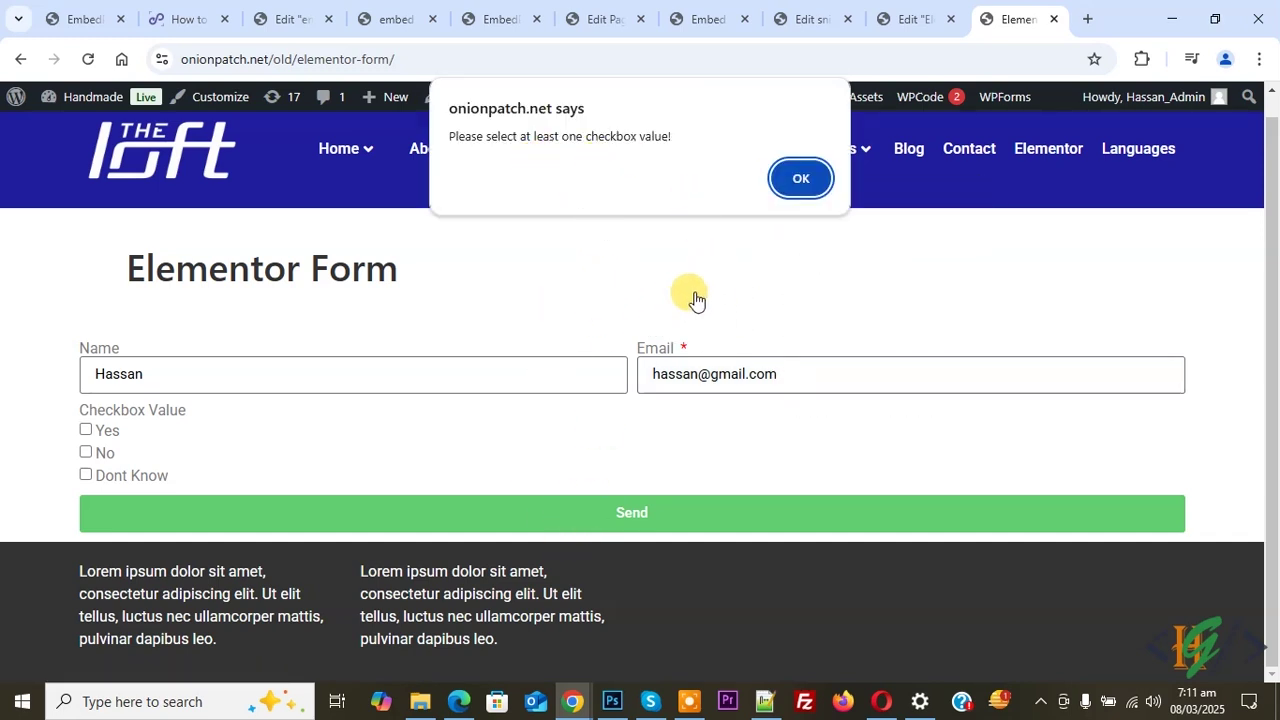
pyautogui.click(798, 180)
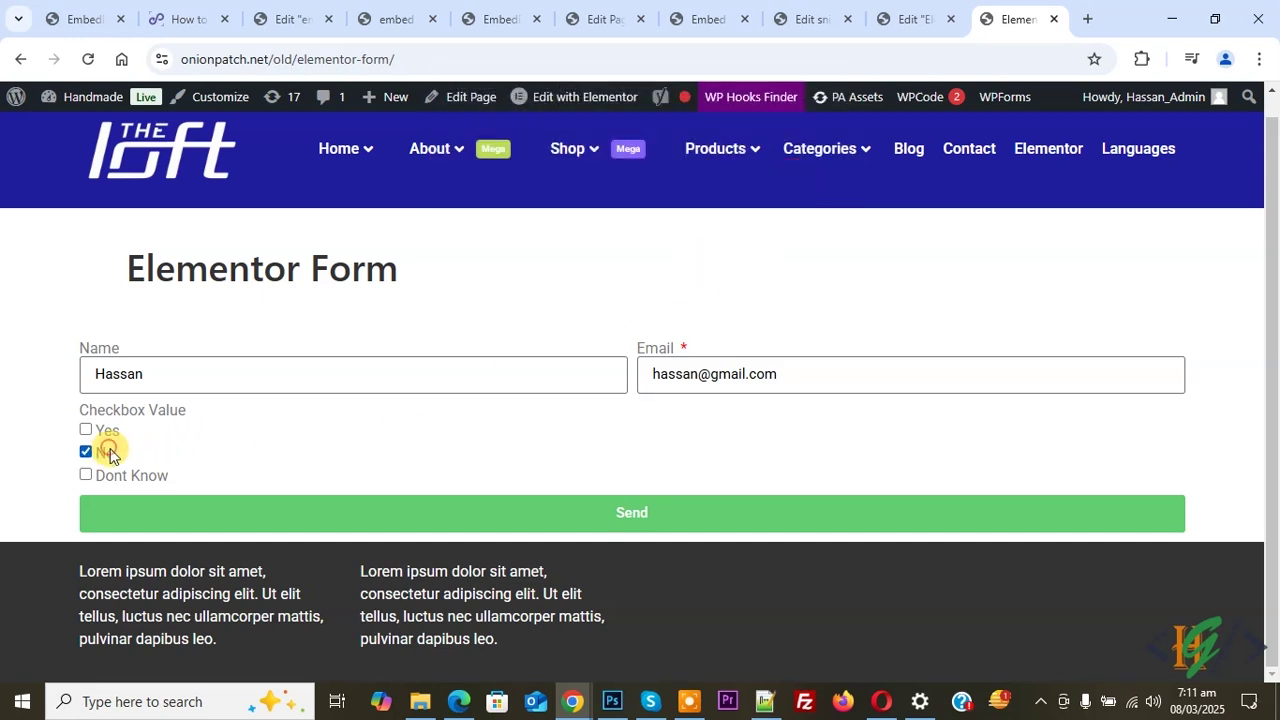
pyautogui.click(600, 513)
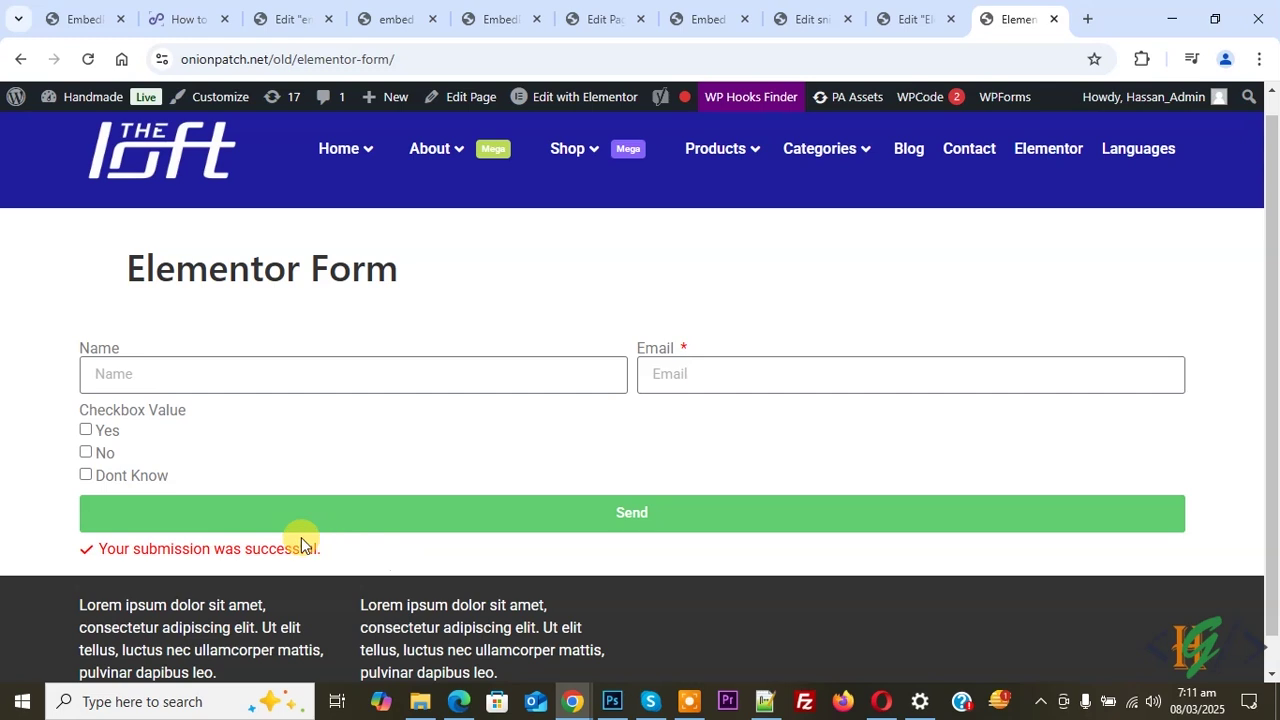
# Refill Name and Email and confirm the warning appears again with nothing ticked
pyautogui.click(300, 372)
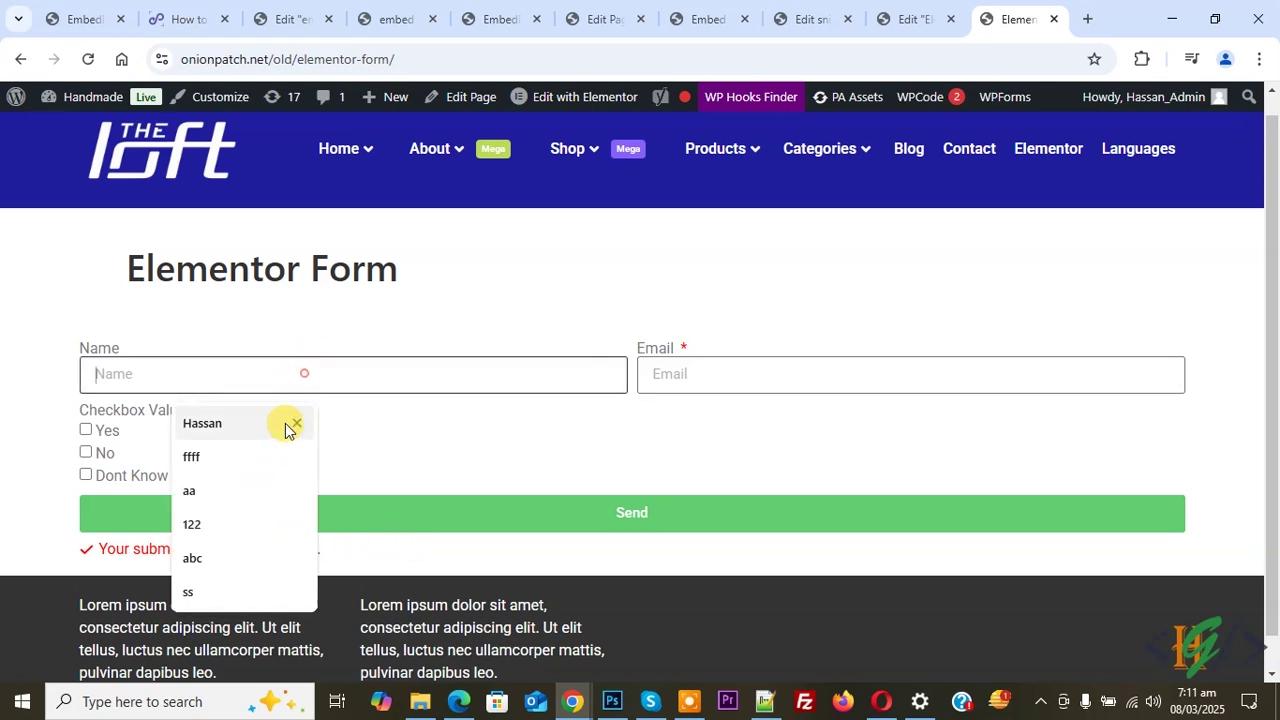
pyautogui.click(286, 423)
pyautogui.click(744, 380)
pyautogui.click(770, 422)
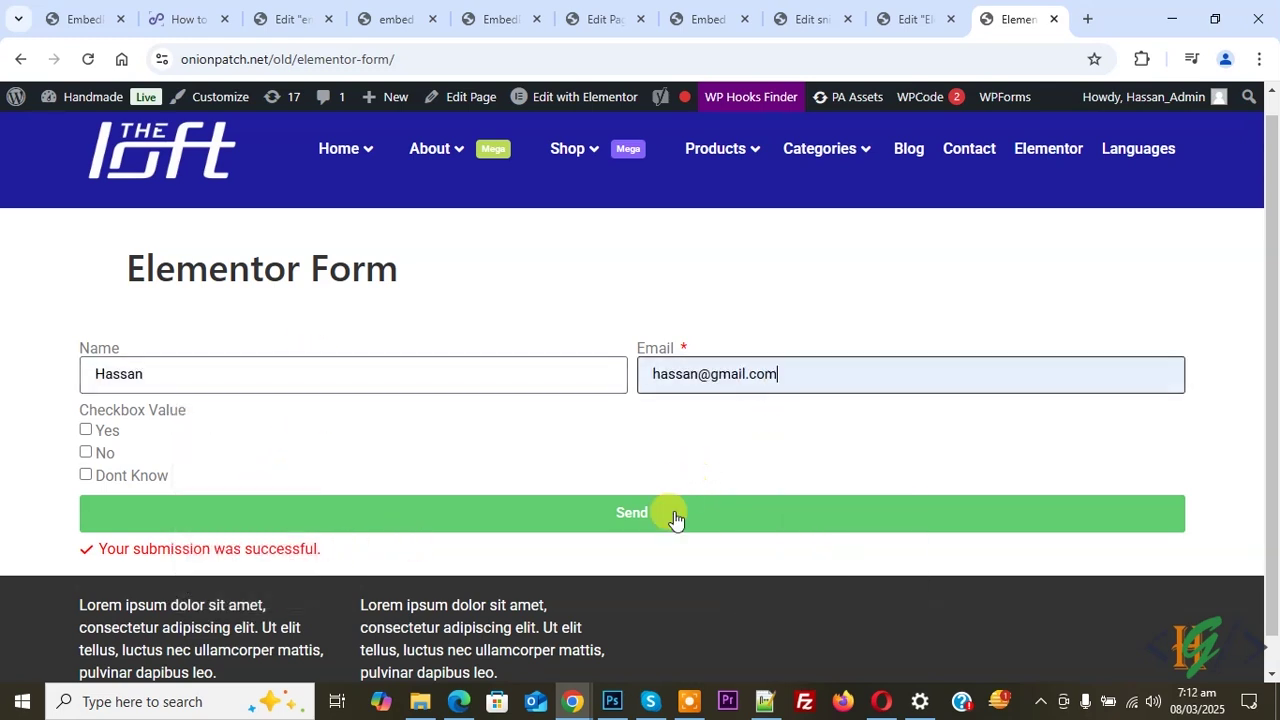
pyautogui.click(675, 515)
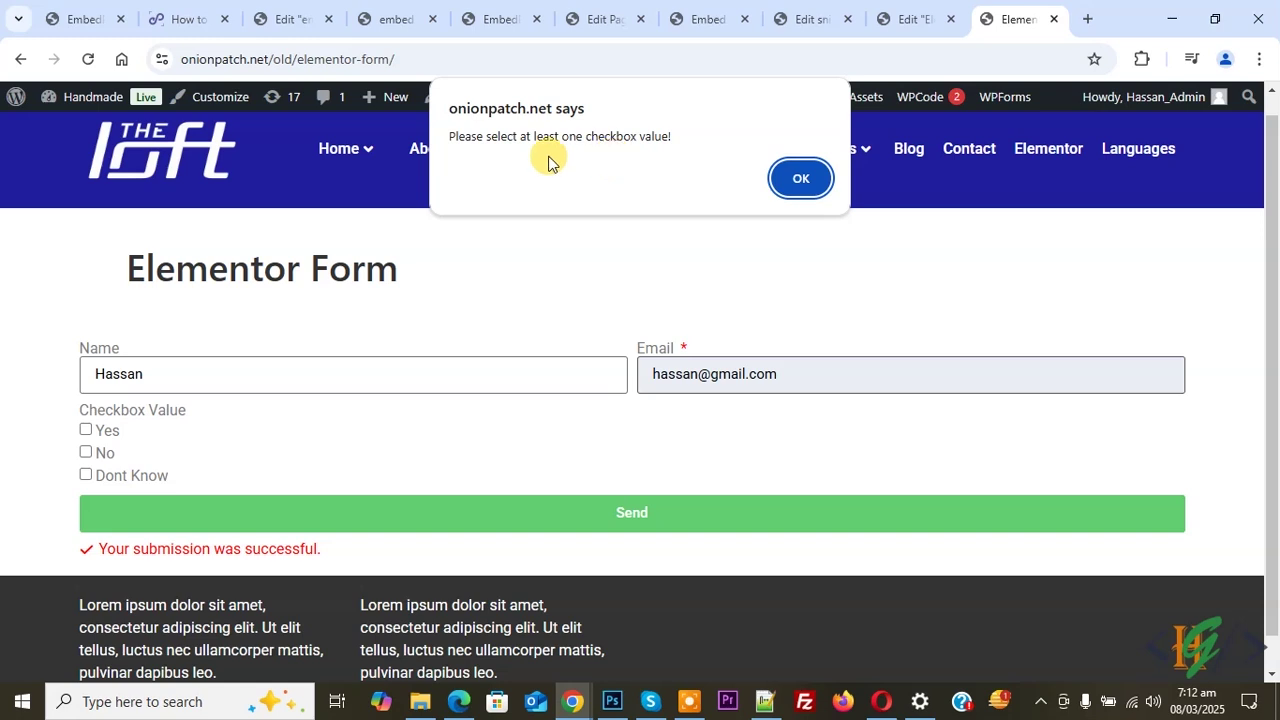
pyautogui.click(810, 183)
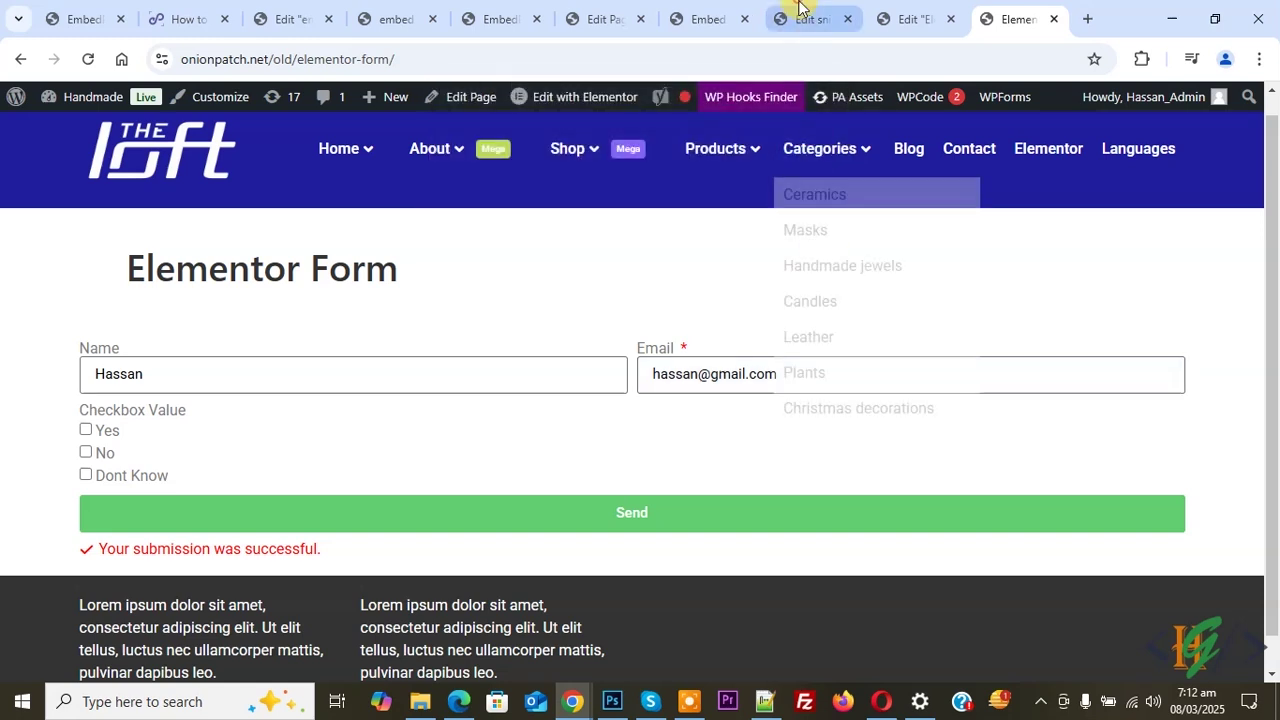
# In the snippet code, mark send-form and select the line 6 checkvalidate test
pyautogui.click(798, 18)
pyautogui.click(410, 459)
pyautogui.moveTo(401, 459); pyautogui.dragTo(466, 459)
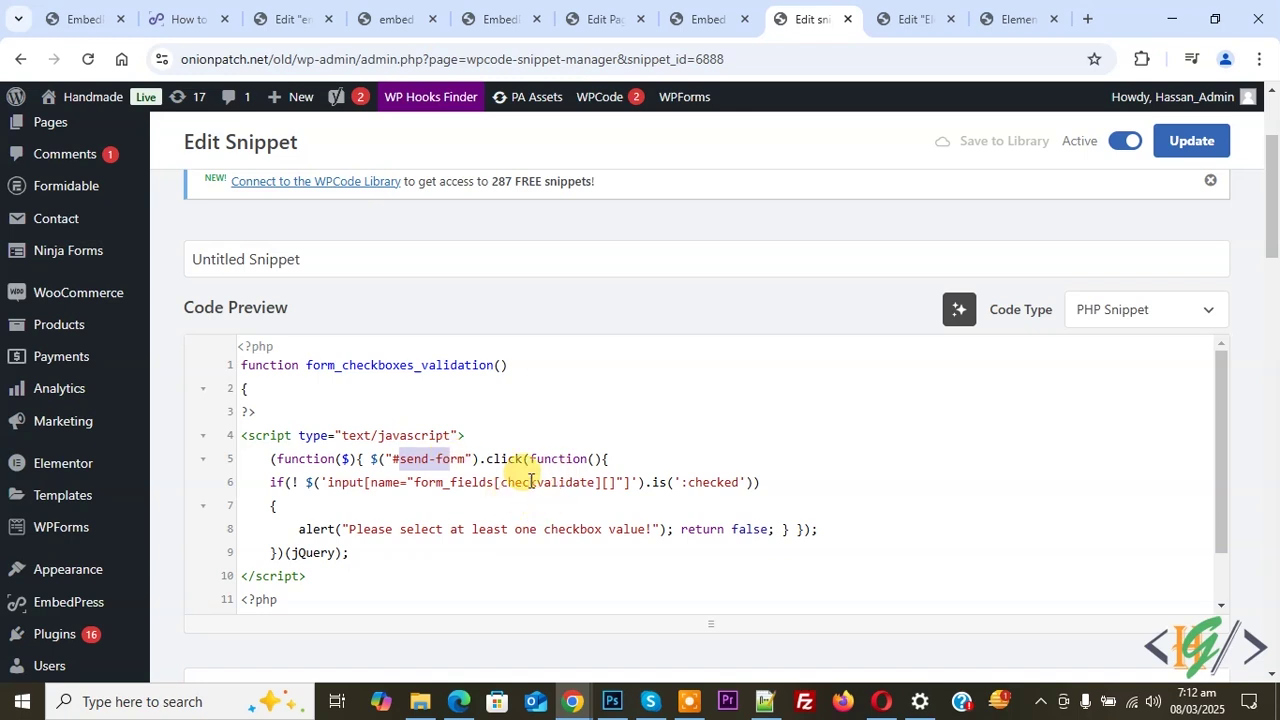
pyautogui.tripleClick(528, 482)
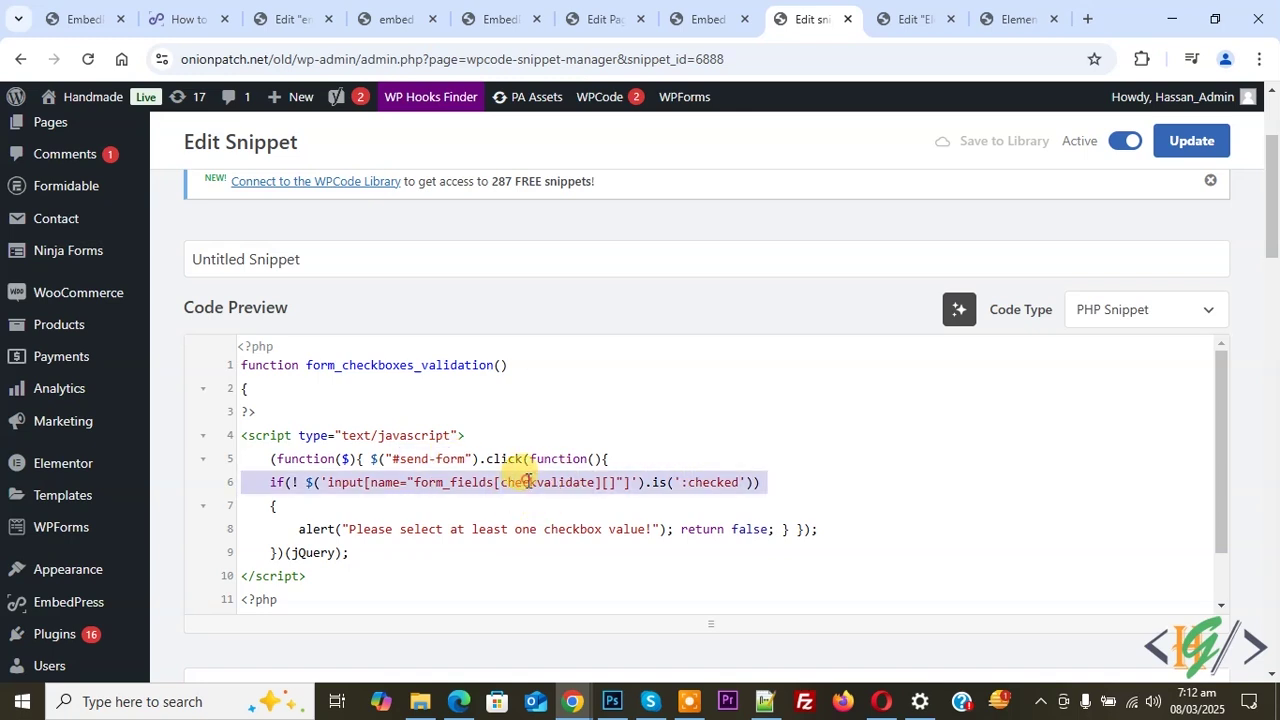